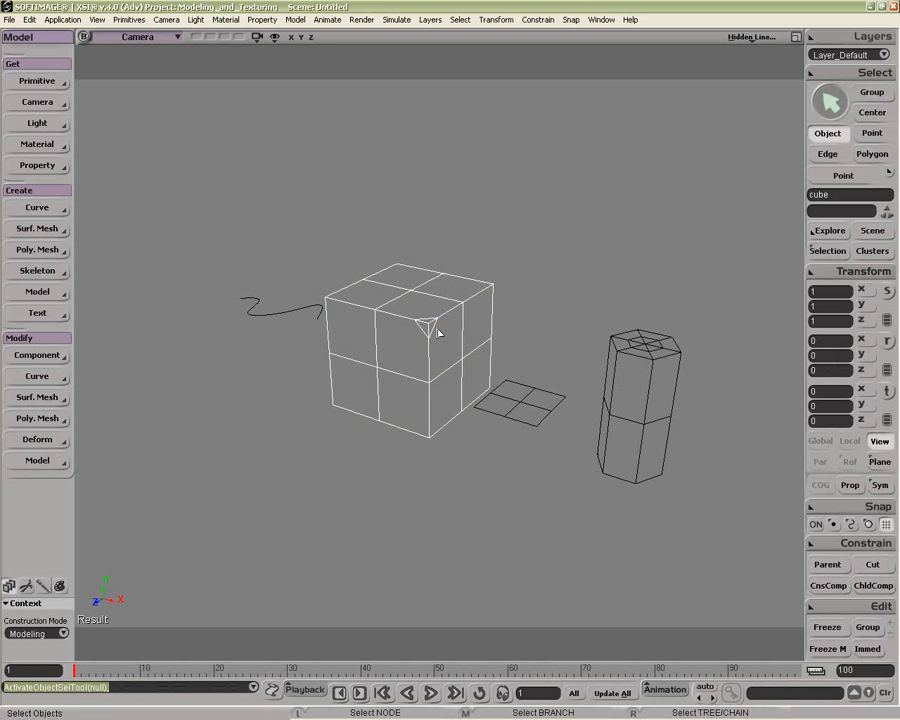
Step: Open the cube's Extrude Op properties and set its Skirting Ratio to 0.448
{"action": "left_click", "coordinate": [827, 250]}
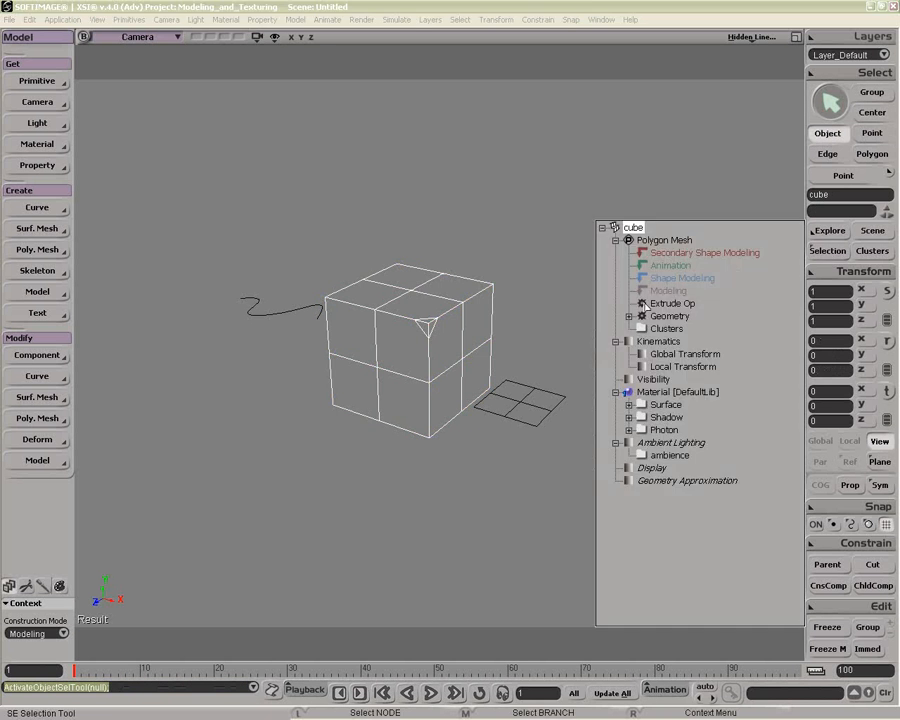
{"action": "left_click", "coordinate": [655, 303]}
{"action": "left_click_drag", "start_coordinate": [408, 287], "coordinate": [714, 114]}
{"action": "left_click_drag", "start_coordinate": [514, 270], "coordinate": [589, 270]}
{"action": "left_click_drag", "start_coordinate": [646, 413], "coordinate": [646, 452]}
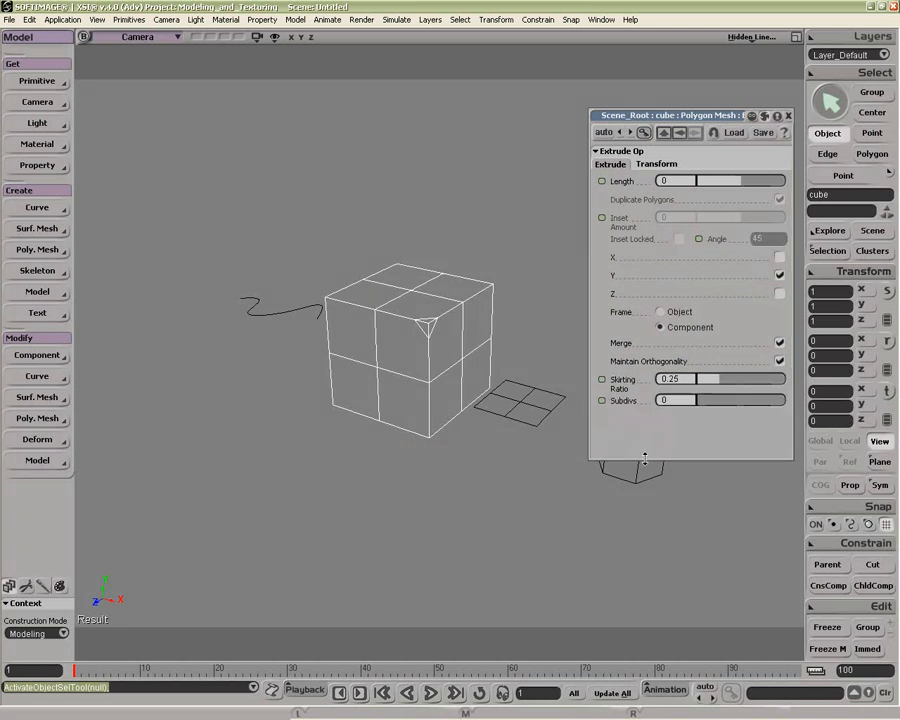
{"action": "left_click_drag", "start_coordinate": [668, 120], "coordinate": [626, 258]}
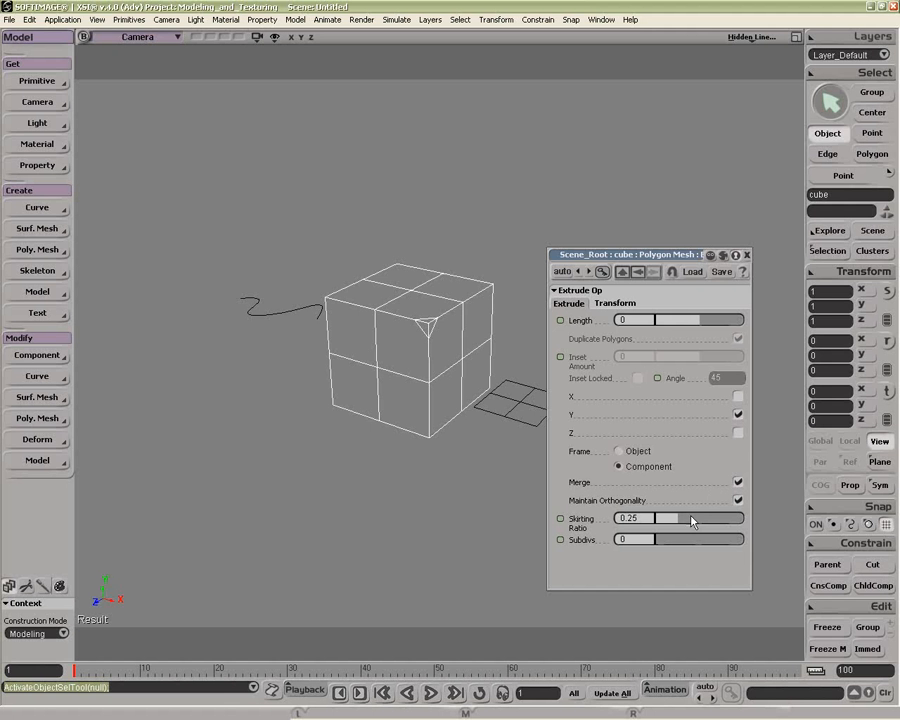
{"action": "left_click_drag", "start_coordinate": [679, 520], "coordinate": [656, 538]}
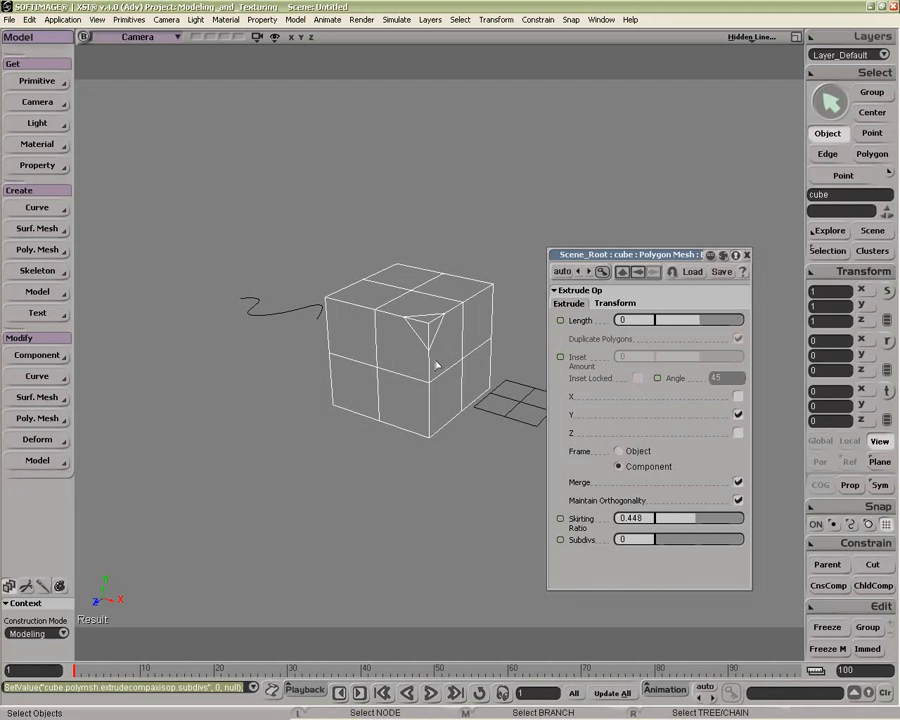
Step: Extrude the cube's selected upper-left corner edges along their axis
{"action": "key", "text": "t"}
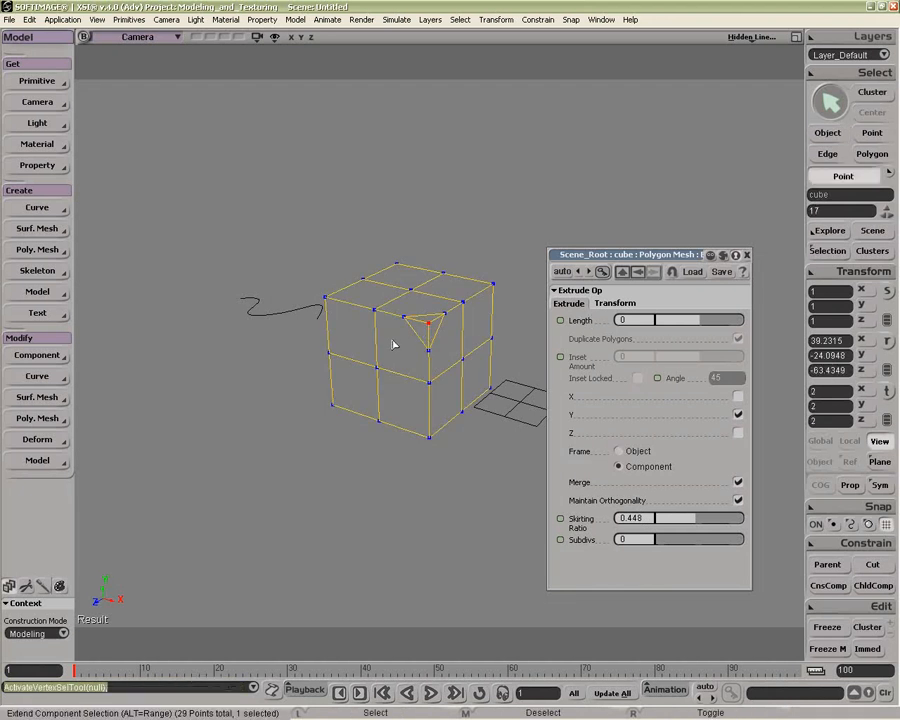
{"action": "key", "text": "e"}
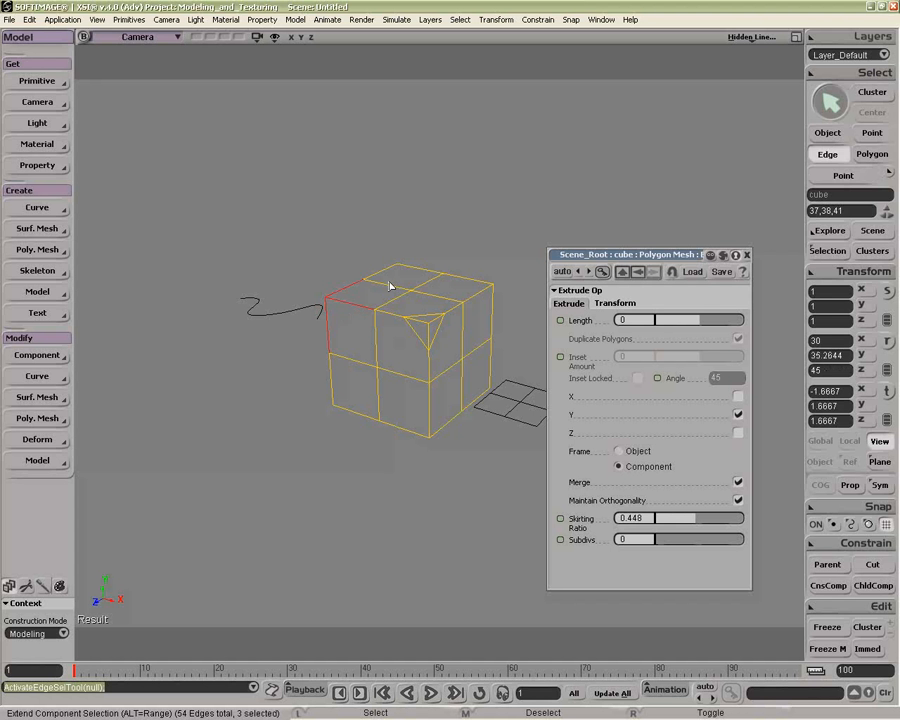
{"action": "middle_click", "coordinate": [54, 421]}
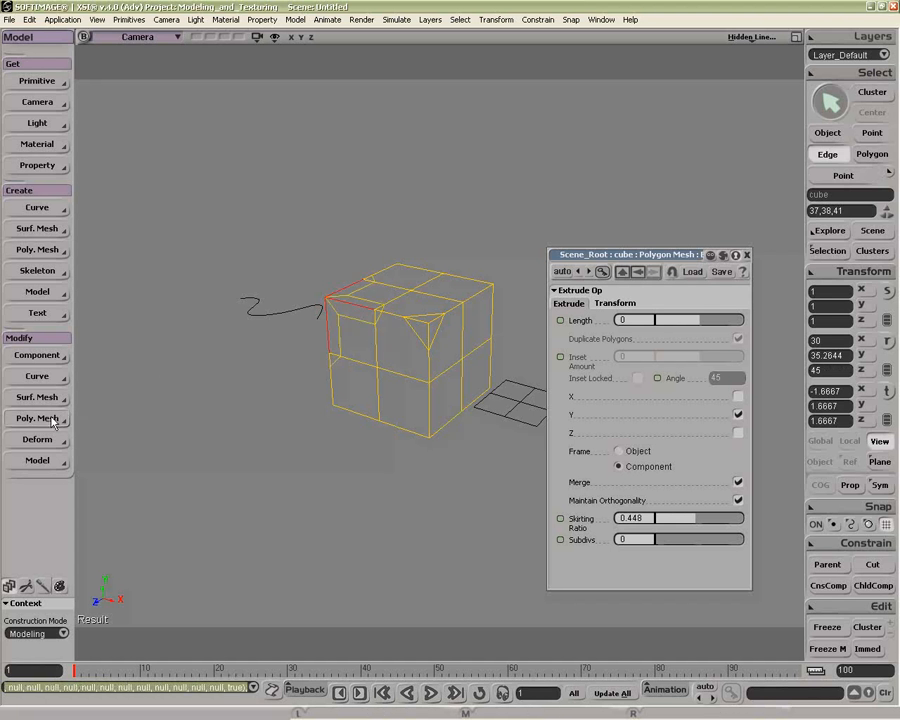
Step: Open the cube's second Extrude Op properties and set its Skirting Ratio to 0.189
{"action": "left_click", "coordinate": [828, 251]}
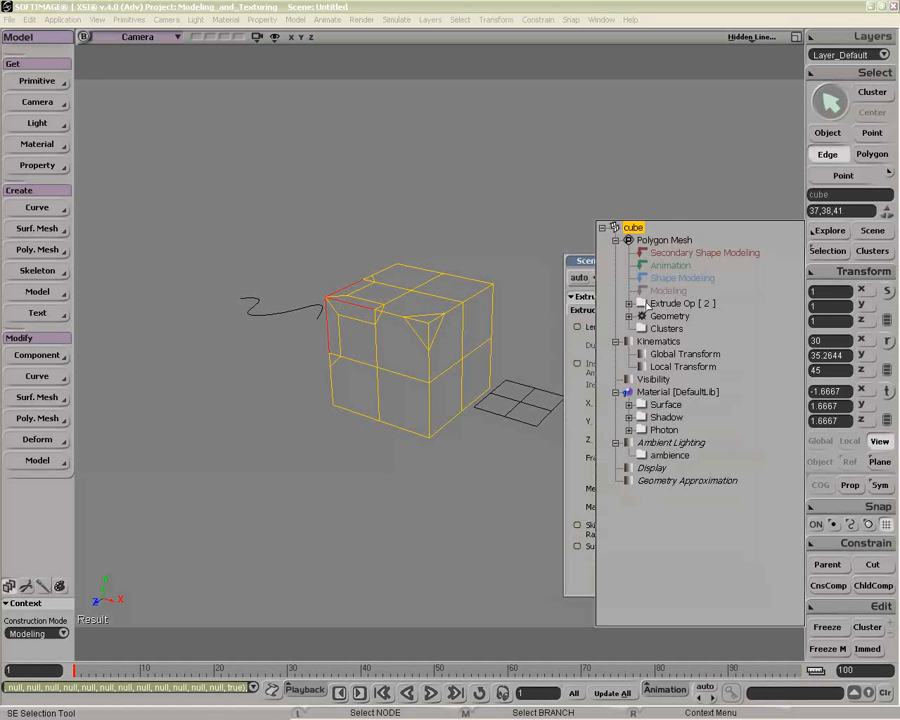
{"action": "left_click", "coordinate": [630, 304]}
{"action": "left_click", "coordinate": [655, 315]}
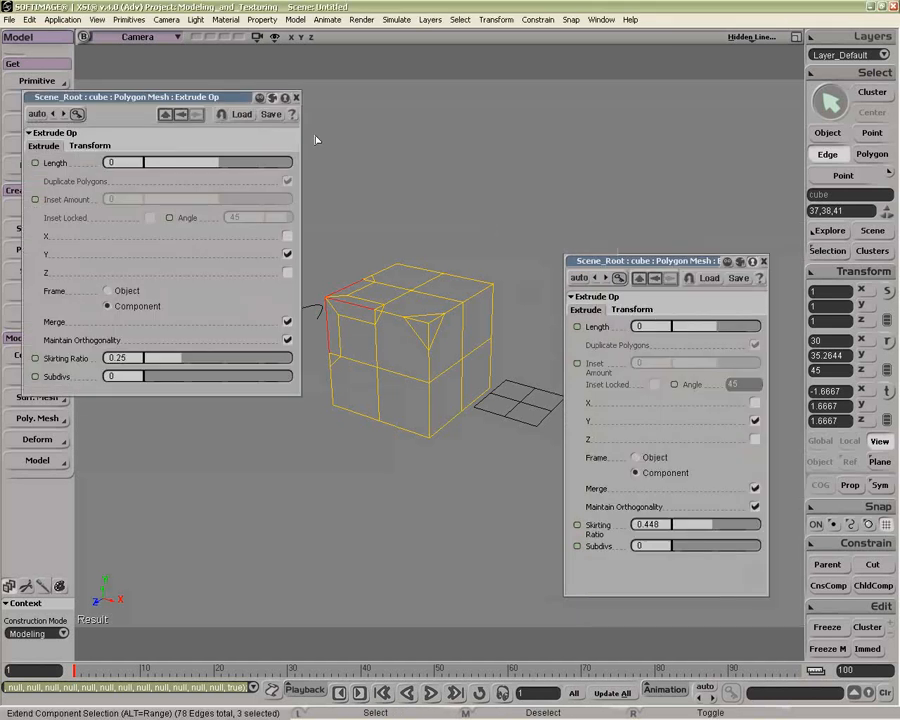
{"action": "left_click_drag", "start_coordinate": [300, 162], "coordinate": [243, 169]}
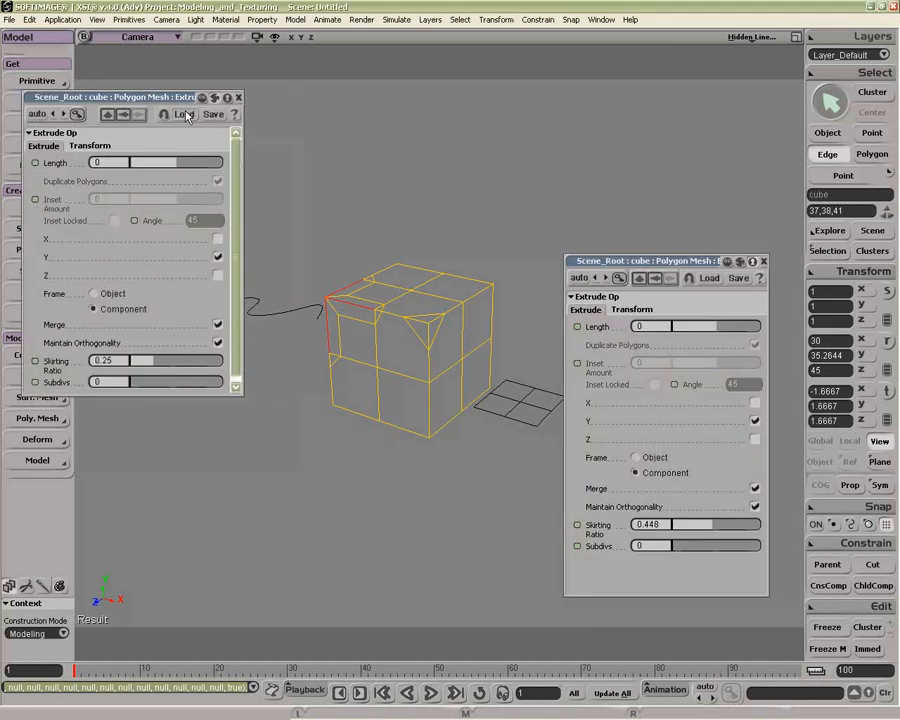
{"action": "left_click_drag", "start_coordinate": [147, 394], "coordinate": [148, 427]}
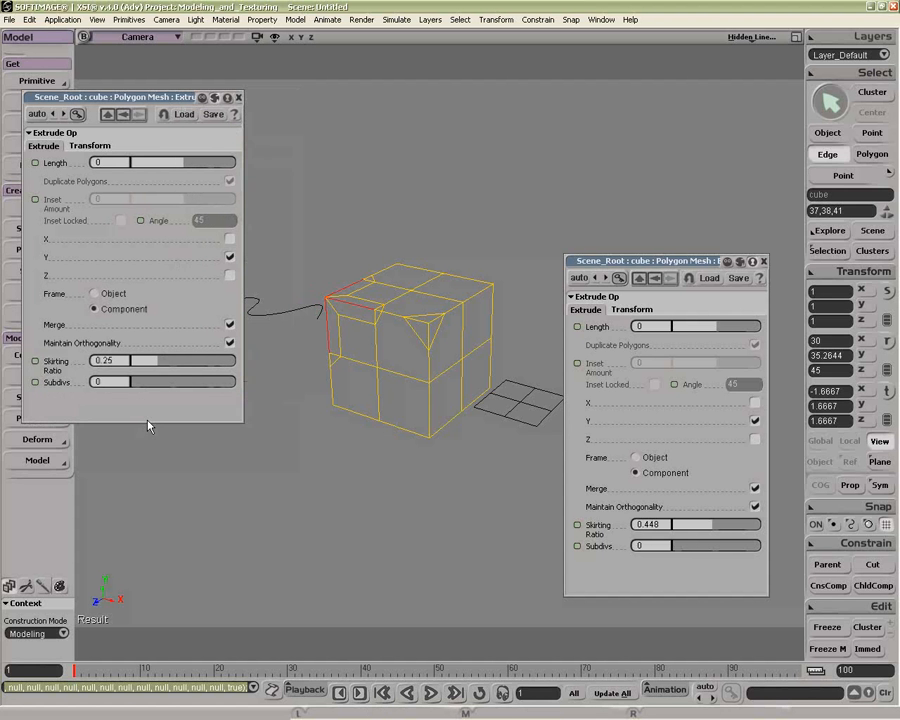
{"action": "left_click", "coordinate": [104, 146]}
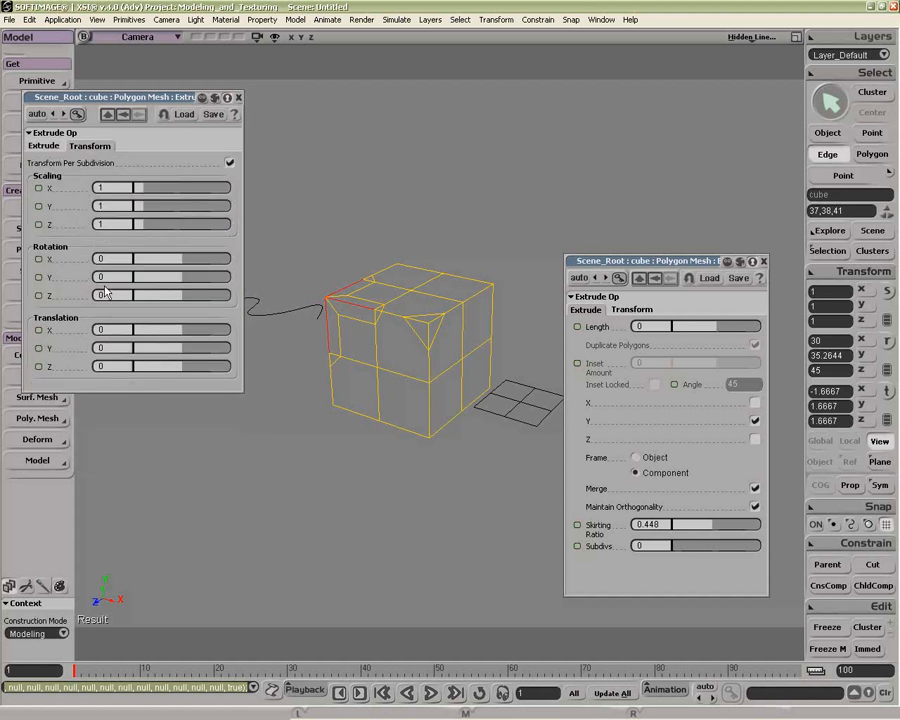
{"action": "left_click", "coordinate": [44, 146]}
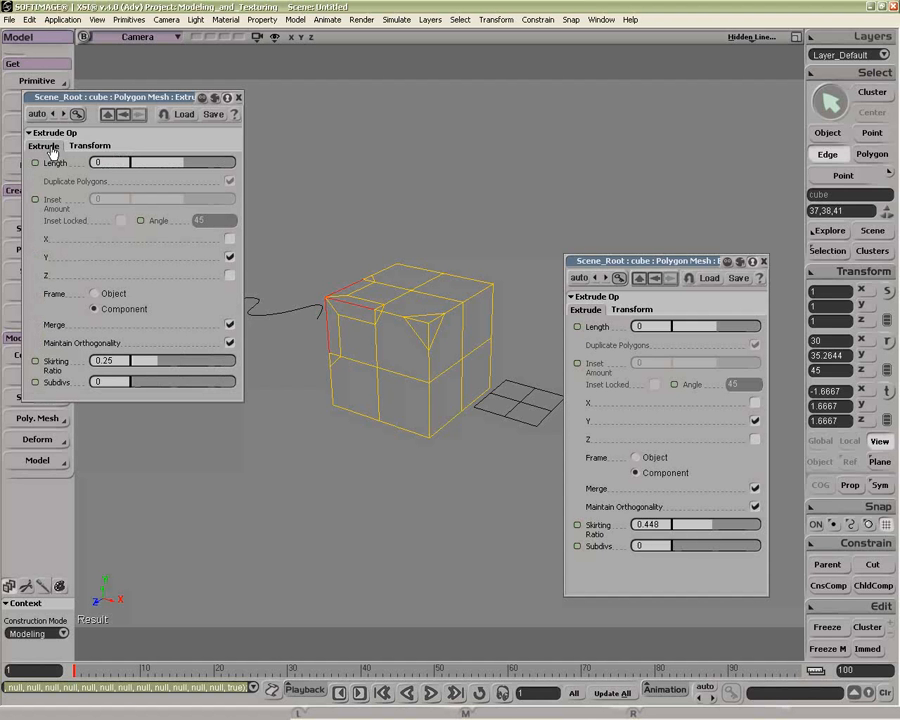
{"action": "key", "text": "o"}
{"action": "left_click_drag", "start_coordinate": [366, 346], "coordinate": [410, 352]}
{"action": "mouse_move", "coordinate": [151, 361]}
{"action": "left_mouse_down"}
{"action": "mouse_move", "coordinate": [181, 361]}
{"action": "mouse_move", "coordinate": [153, 368]}
{"action": "left_mouse_up"}
Step: Examine the cube's new corner extrusion from several angles
{"action": "key", "text": "o"}
{"action": "left_click_drag", "start_coordinate": [301, 354], "coordinate": [316, 394]}
{"action": "key", "text": "p"}
{"action": "left_click_drag", "start_coordinate": [316, 394], "coordinate": [379, 370]}
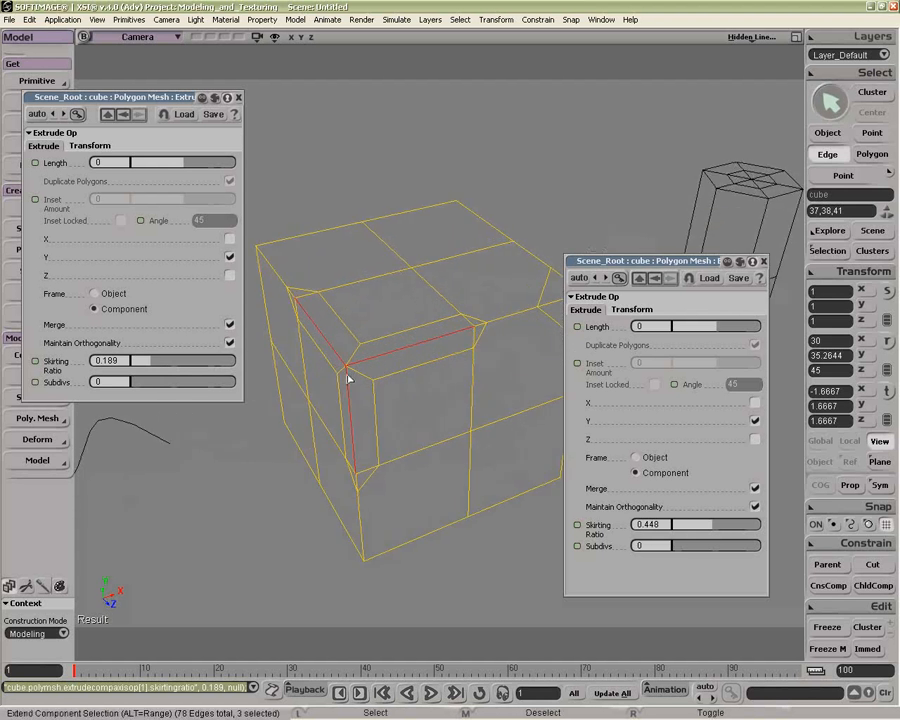
{"action": "left_click_drag", "start_coordinate": [131, 382], "coordinate": [138, 385]}
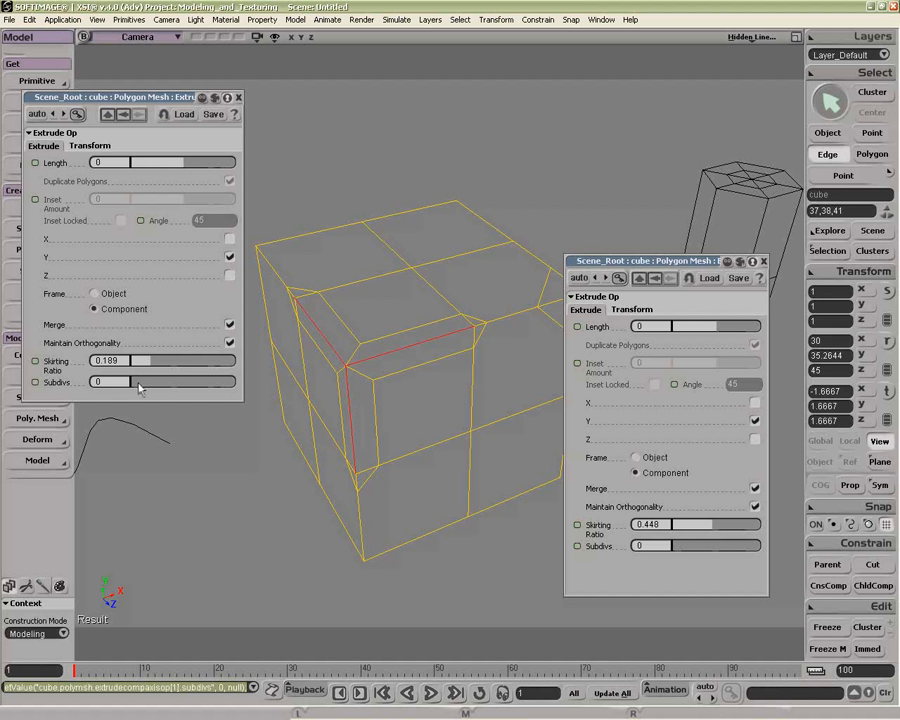
{"action": "key", "text": "o"}
{"action": "left_click_drag", "start_coordinate": [399, 352], "coordinate": [462, 440]}
{"action": "key", "text": "p"}
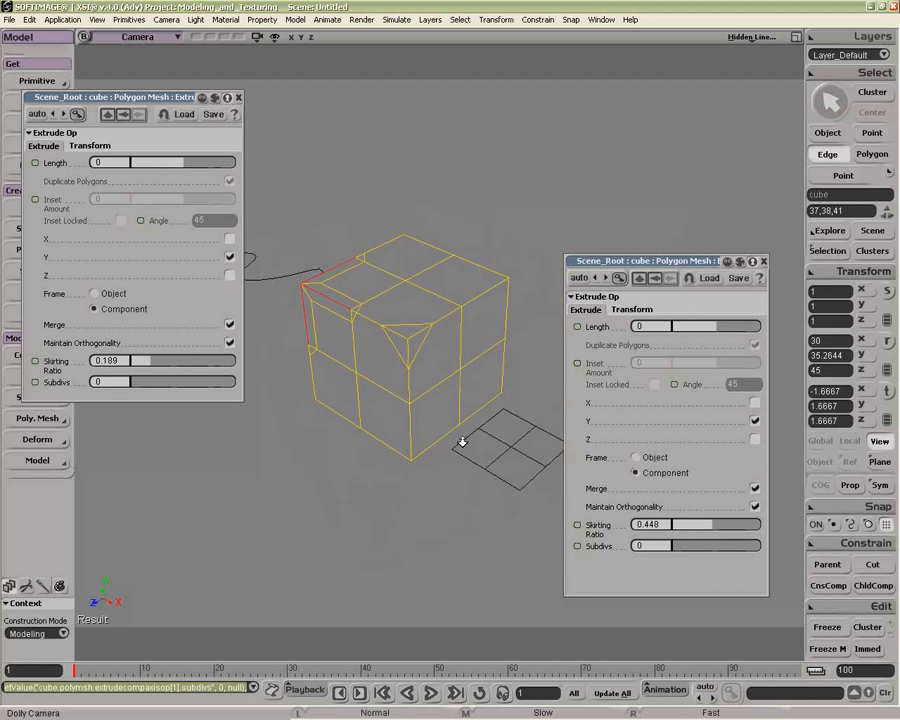
Step: Select one of the grid's inner edges and extrude it along its axis
{"action": "key", "text": "space"}
{"action": "left_click", "coordinate": [516, 487]}
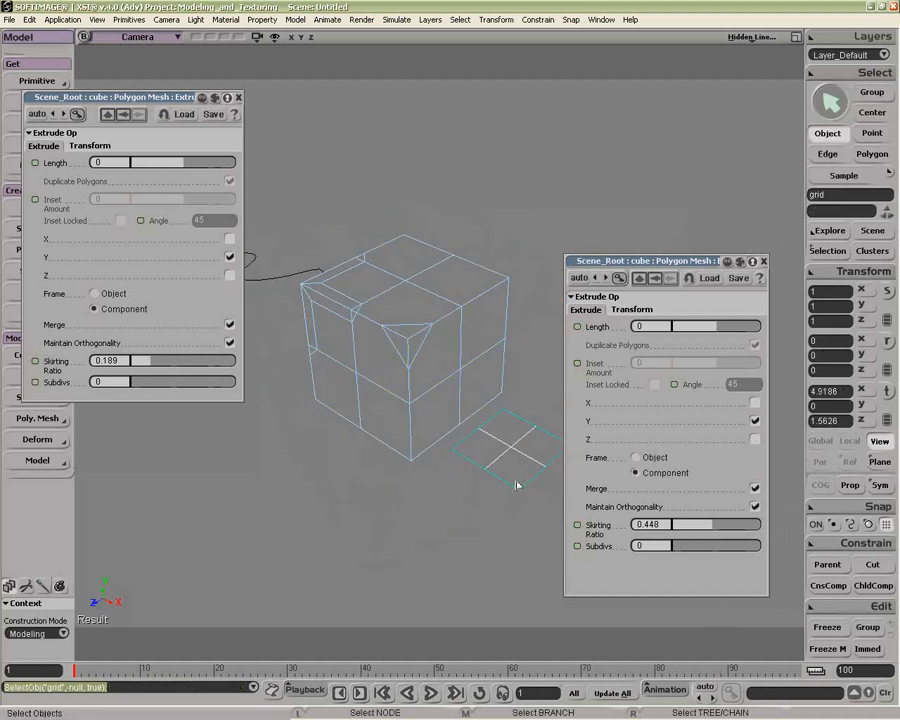
{"action": "key", "text": "e"}
{"action": "left_click", "coordinate": [476, 447]}
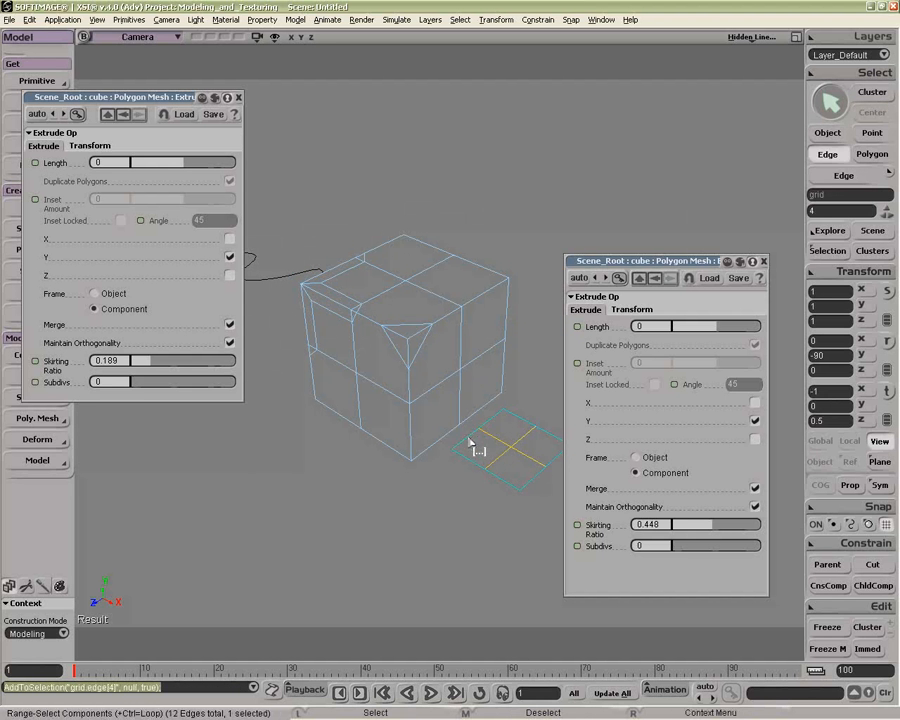
{"action": "right_click", "coordinate": [471, 447]}
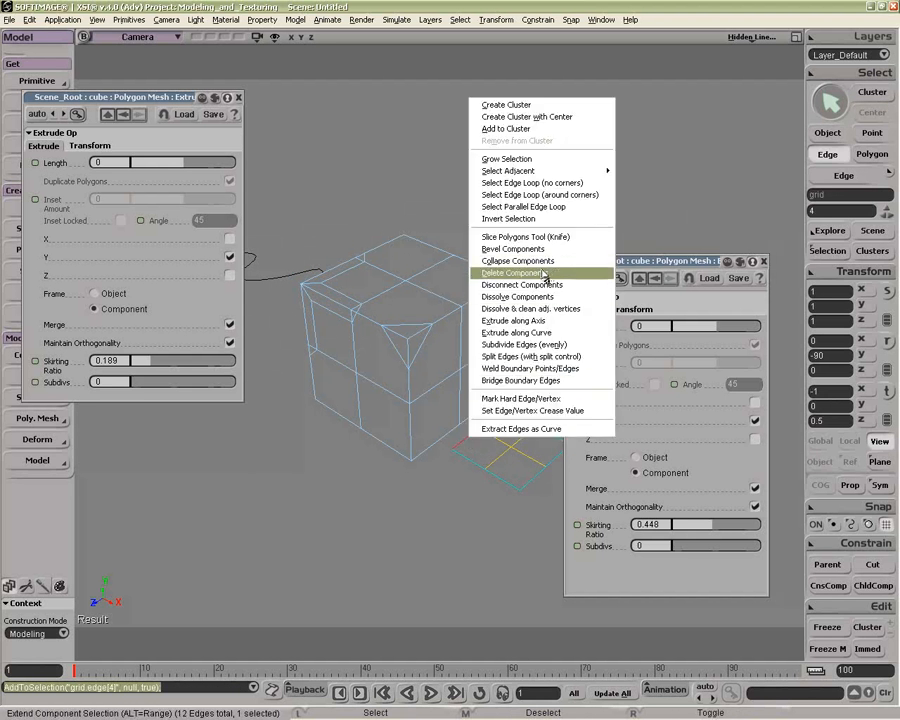
{"action": "left_click", "coordinate": [535, 322]}
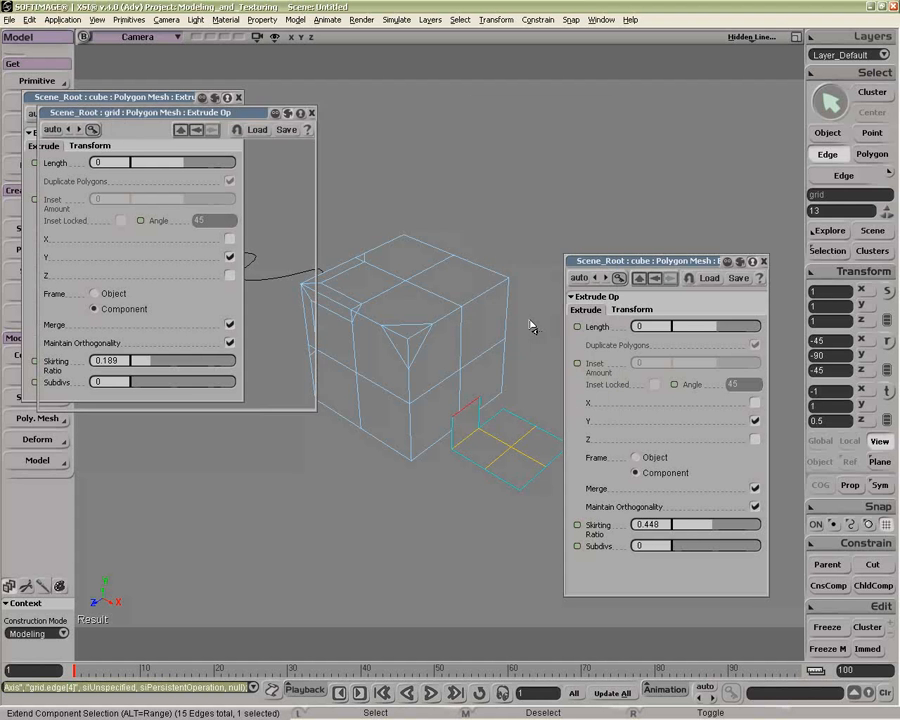
Step: Try a Skirting Ratio of 0.485 on the grid edge's extrusion
{"action": "left_click_drag", "start_coordinate": [236, 129], "coordinate": [448, 113]}
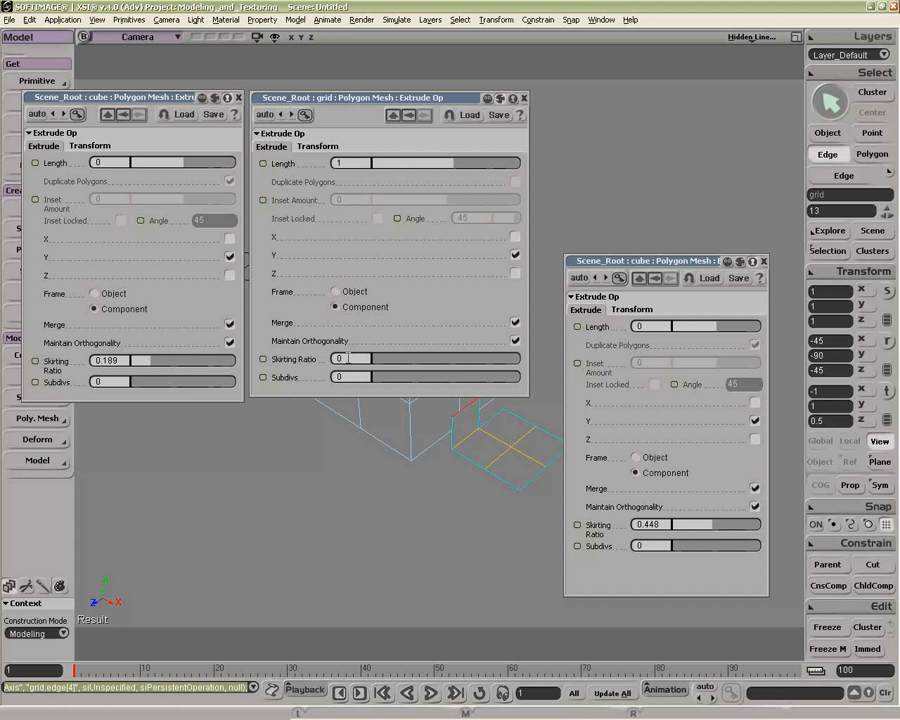
{"action": "left_click_drag", "start_coordinate": [430, 97], "coordinate": [232, 266]}
{"action": "left_click_drag", "start_coordinate": [178, 527], "coordinate": [247, 529]}
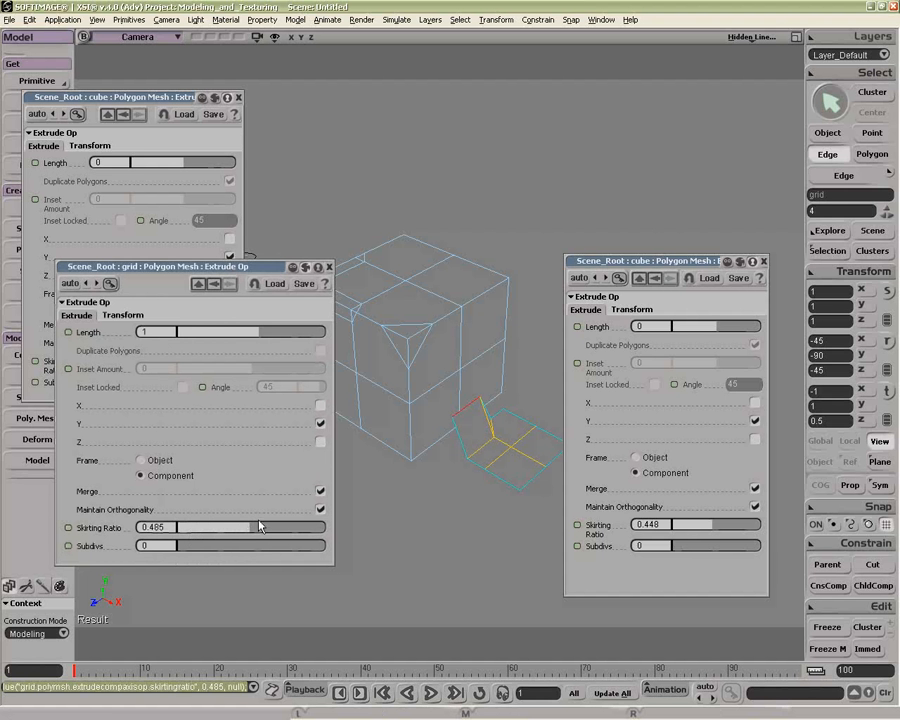
Step: Set the grid extrusion's Skirting Ratio back to 0 and close its properties
{"action": "key", "text": "o"}
{"action": "left_click_drag", "start_coordinate": [545, 440], "coordinate": [293, 474]}
{"action": "left_click_drag", "start_coordinate": [243, 530], "coordinate": [178, 531]}
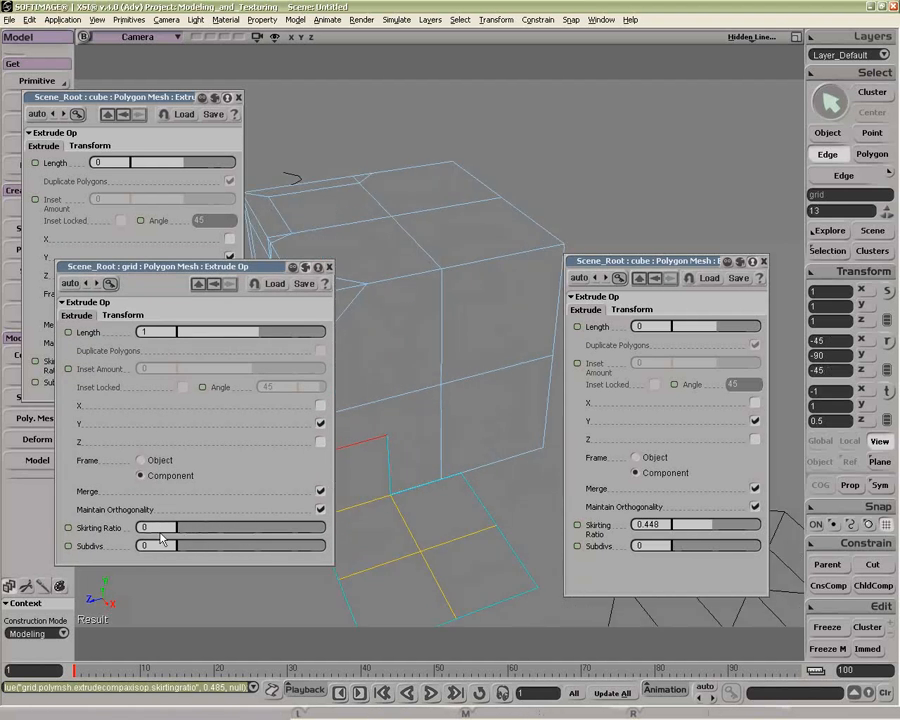
{"action": "key", "text": "z"}
{"action": "left_click_drag", "start_coordinate": [386, 448], "coordinate": [410, 377]}
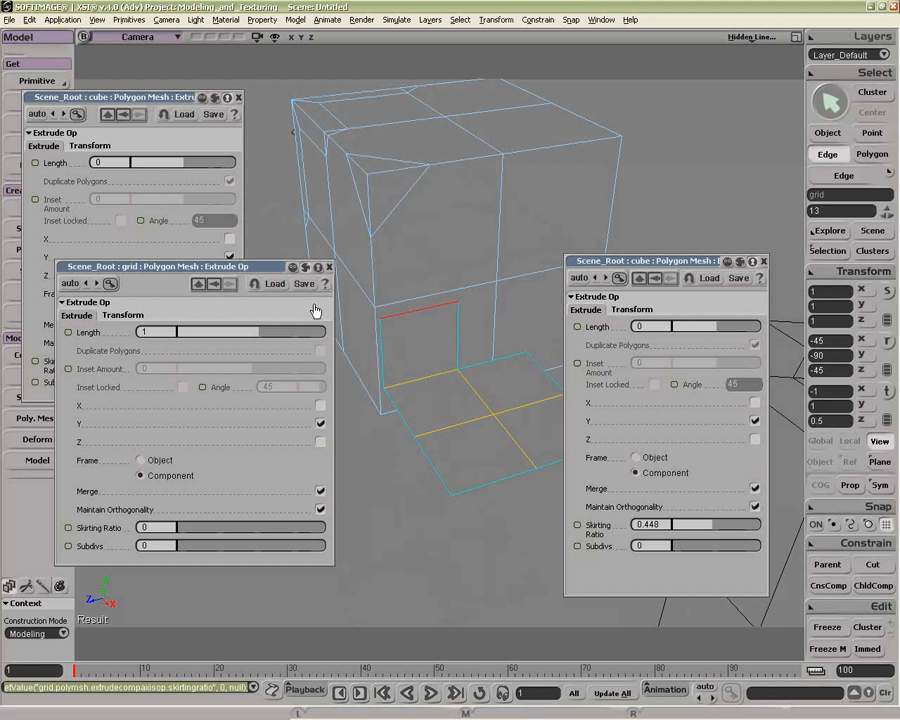
{"action": "left_click", "coordinate": [329, 267]}
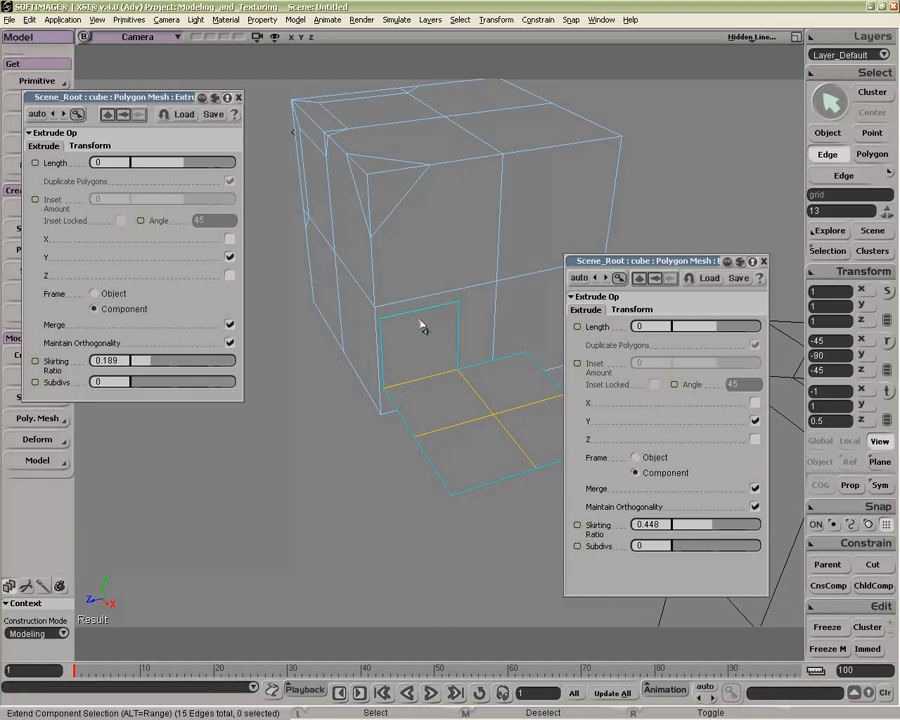
Step: Extrude another inner grid edge along its axis with a Skirting Ratio of 0 and close both property pages
{"action": "left_click", "coordinate": [453, 435]}
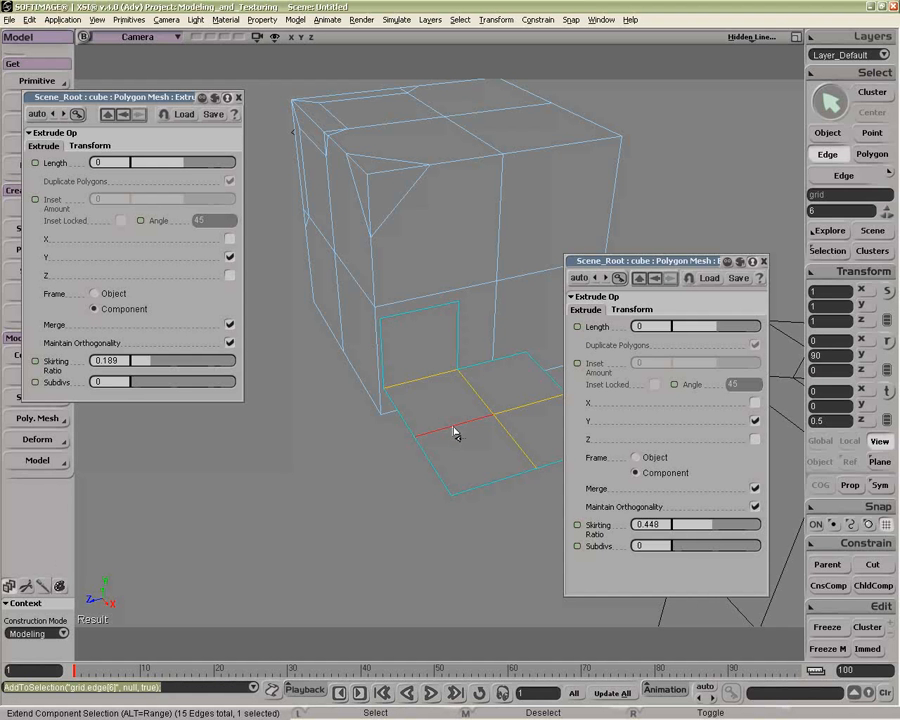
{"action": "right_click", "coordinate": [455, 432]}
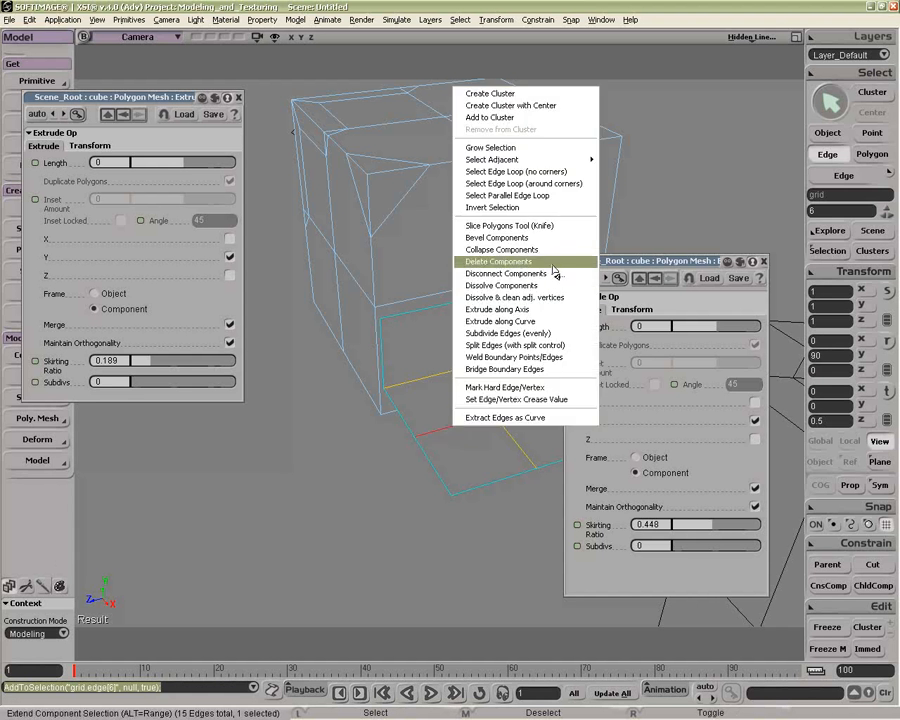
{"action": "left_click", "coordinate": [537, 312]}
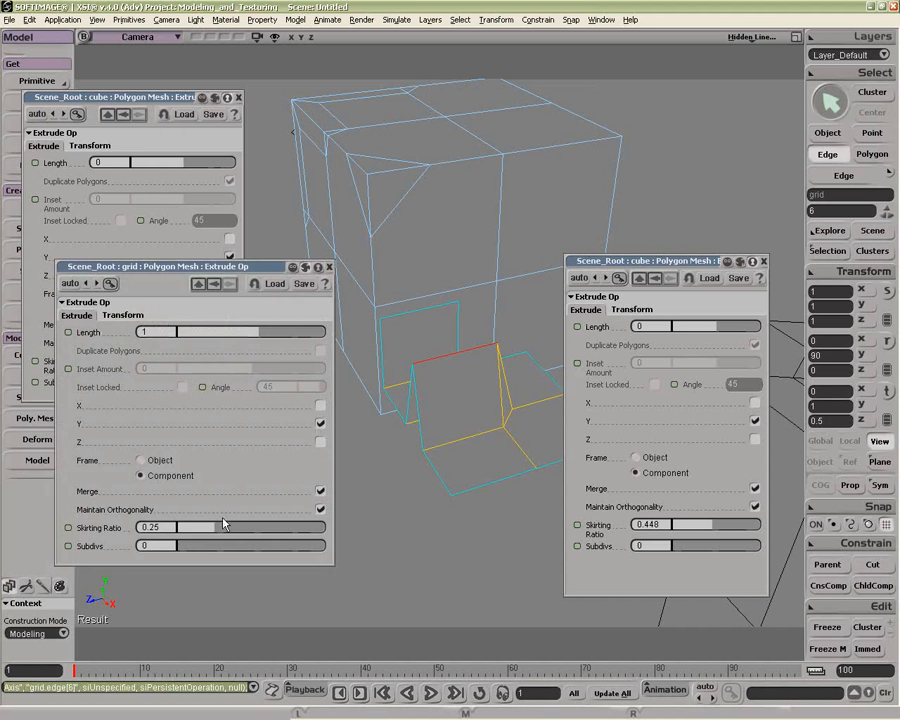
{"action": "left_click_drag", "start_coordinate": [212, 535], "coordinate": [140, 537]}
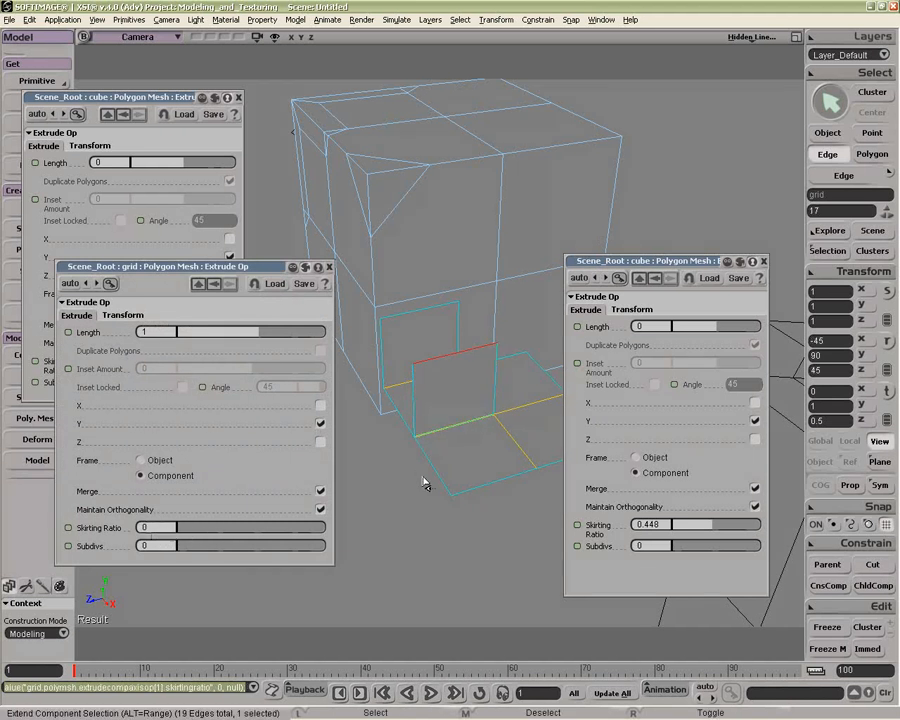
{"action": "key", "text": "o"}
{"action": "mouse_move", "coordinate": [432, 471]}
{"action": "left_mouse_down"}
{"action": "mouse_move", "coordinate": [496, 481]}
{"action": "mouse_move", "coordinate": [429, 479]}
{"action": "left_mouse_up"}
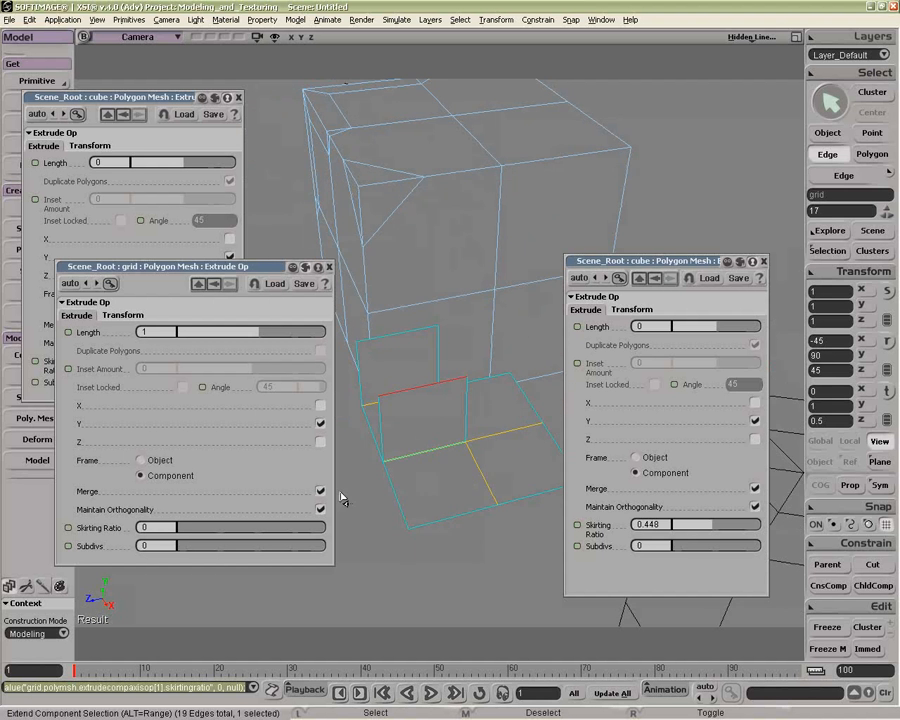
{"action": "left_click", "coordinate": [329, 267]}
{"action": "left_click", "coordinate": [764, 261]}
Step: Examine a polygon of the grid's extruded flap up close
{"action": "key", "text": "space"}
{"action": "key", "text": "p"}
{"action": "left_click_drag", "start_coordinate": [516, 464], "coordinate": [490, 332]}
{"action": "key", "text": "z"}
{"action": "key", "text": "o"}
{"action": "key", "text": "u"}
{"action": "left_click", "coordinate": [489, 336]}
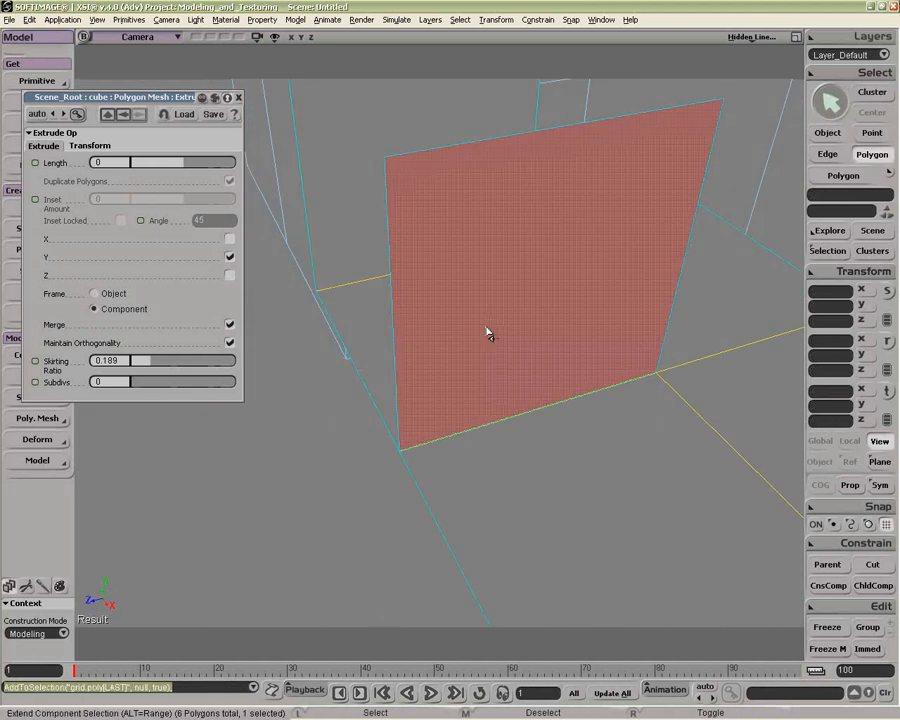
{"action": "key", "text": "o"}
{"action": "left_click_drag", "start_coordinate": [484, 378], "coordinate": [388, 327]}
{"action": "key", "text": "o"}
{"action": "middle_click", "coordinate": [484, 388]}
{"action": "key", "text": "o"}
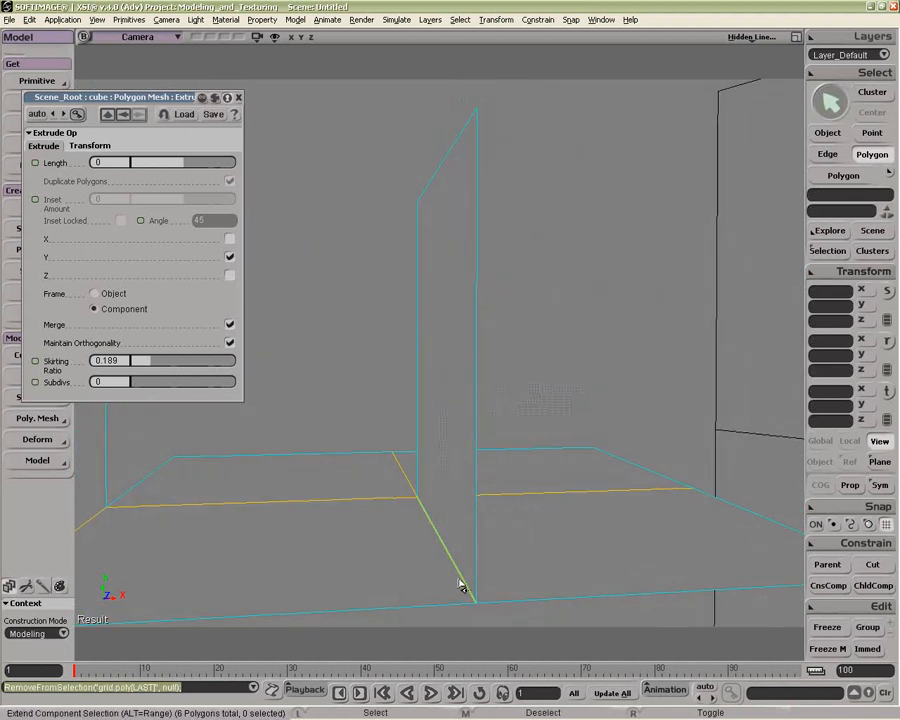
{"action": "key", "text": "o"}
{"action": "mouse_move", "coordinate": [484, 610]}
{"action": "left_mouse_down"}
{"action": "mouse_move", "coordinate": [410, 583]}
{"action": "mouse_move", "coordinate": [474, 591]}
{"action": "mouse_move", "coordinate": [476, 577]}
{"action": "mouse_move", "coordinate": [478, 587]}
{"action": "left_mouse_up"}
{"action": "left_click_drag", "start_coordinate": [400, 530], "coordinate": [445, 520]}
{"action": "left_click_drag", "start_coordinate": [420, 560], "coordinate": [565, 242]}
{"action": "key", "text": "p"}
{"action": "key", "text": "z"}
{"action": "left_click_drag", "start_coordinate": [488, 322], "coordinate": [577, 378]}
{"action": "key", "text": "z"}
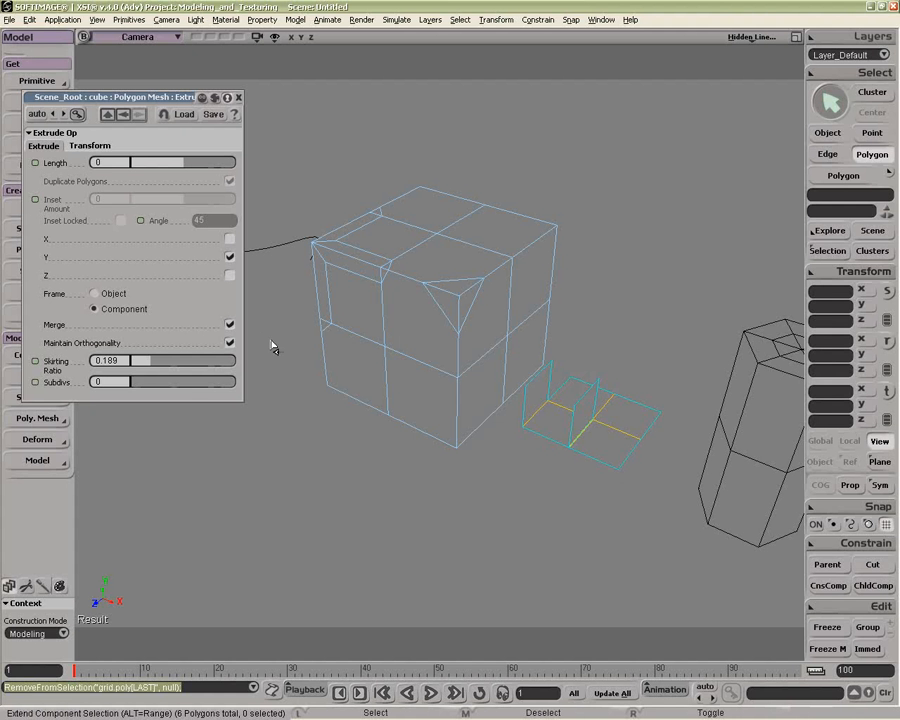
Step: Close the property page, select the cube and delete its earlier edge Extrude Op from its operator stack
{"action": "left_click", "coordinate": [238, 97]}
{"action": "key", "text": "space"}
{"action": "left_click", "coordinate": [435, 289]}
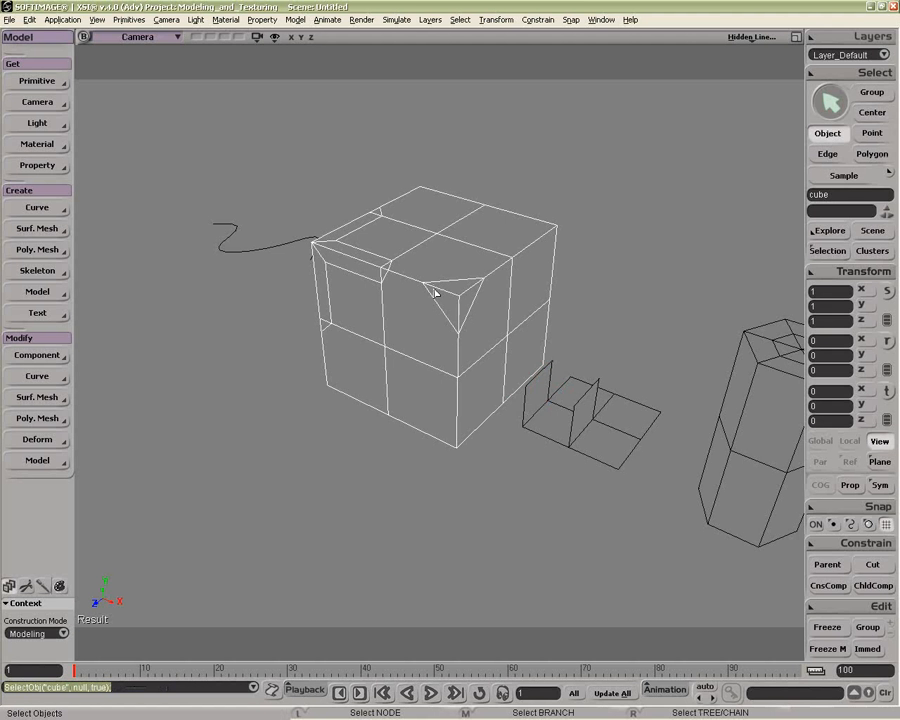
{"action": "left_click", "coordinate": [820, 253]}
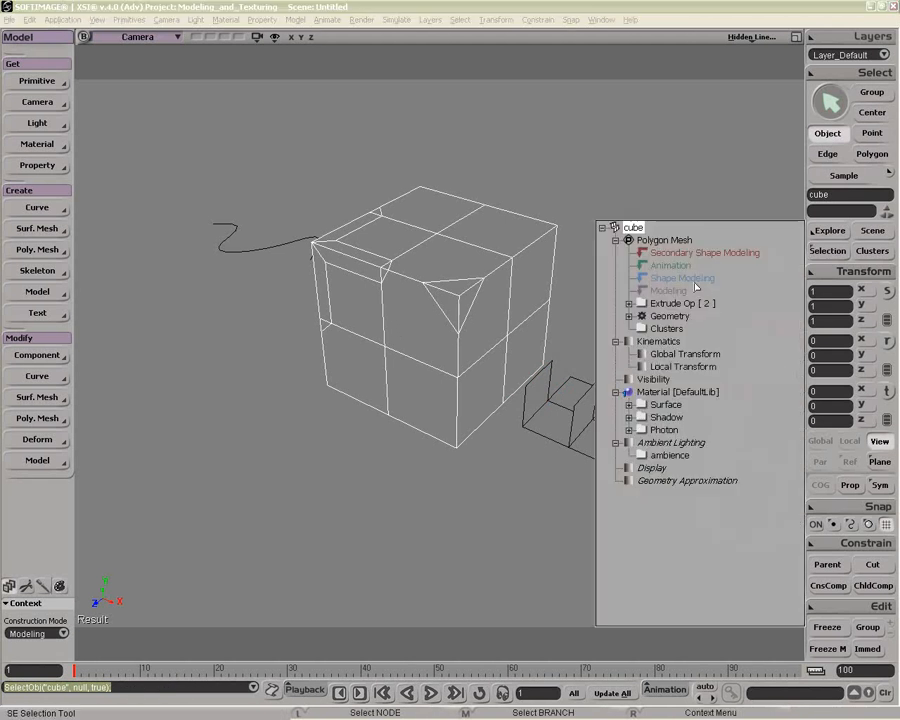
{"action": "left_click", "coordinate": [683, 303]}
{"action": "left_click", "coordinate": [684, 315]}
{"action": "left_click", "coordinate": [717, 188]}
{"action": "key", "text": "Delete"}
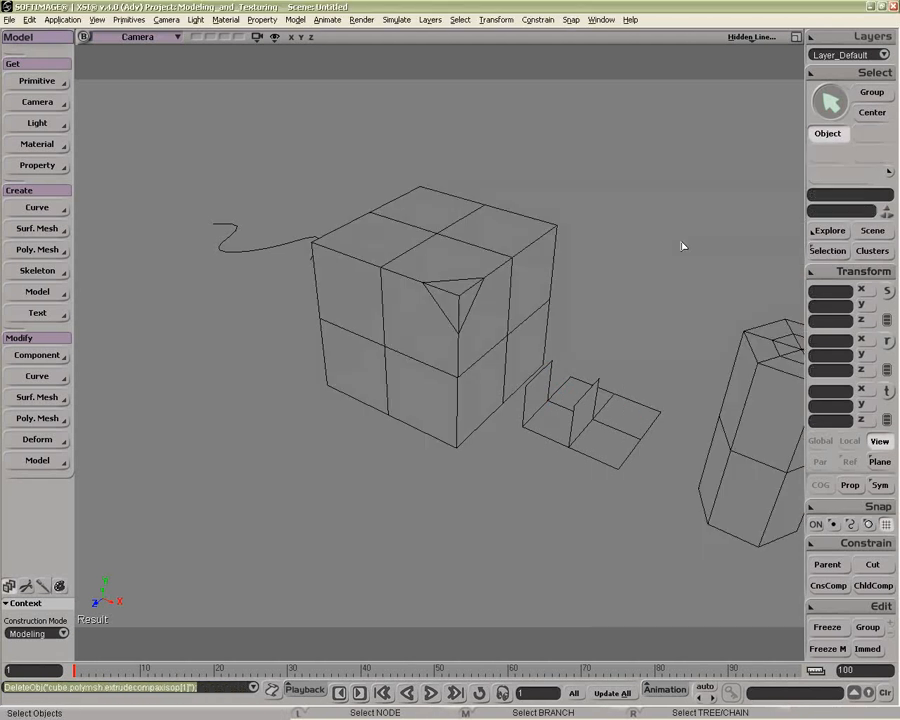
Step: Extrude the cube's three corner edges along their axis and set the extrusion Length to 0
{"action": "left_click", "coordinate": [452, 312]}
{"action": "key", "text": "e"}
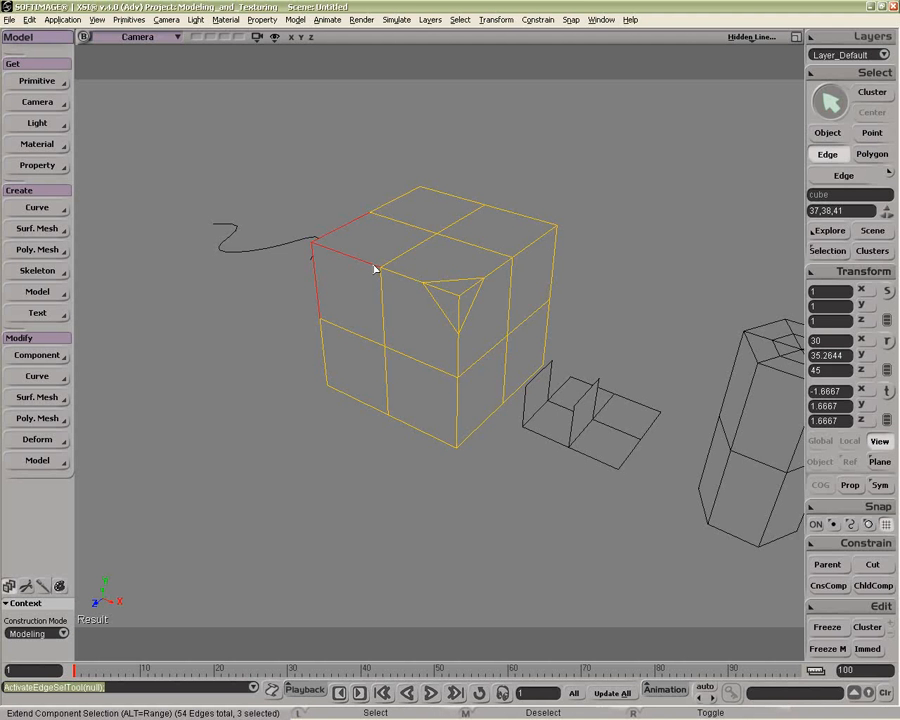
{"action": "right_click", "coordinate": [373, 267]}
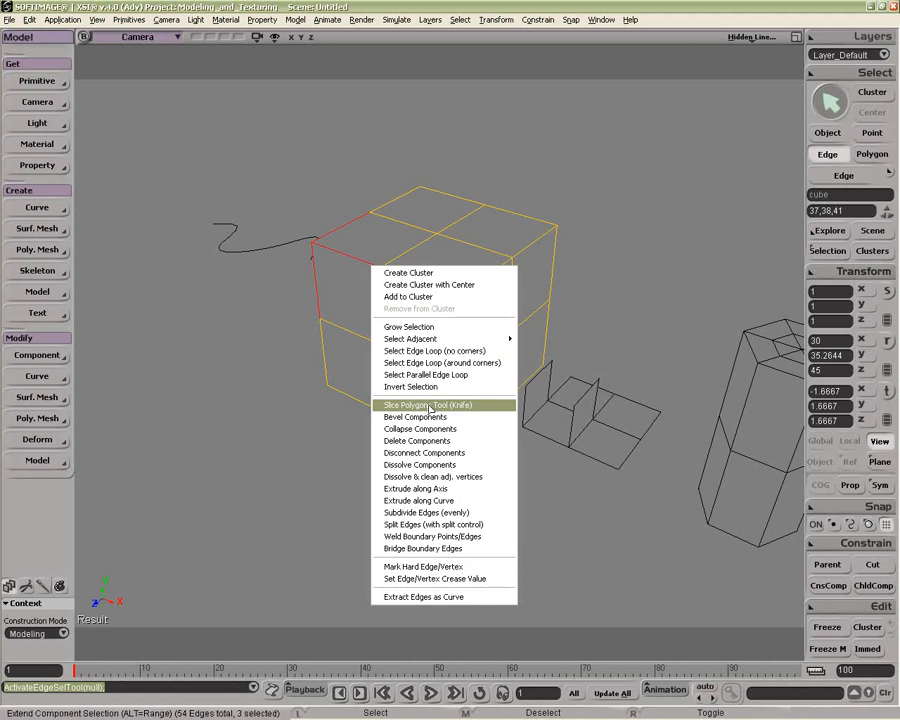
{"action": "left_click", "coordinate": [431, 490]}
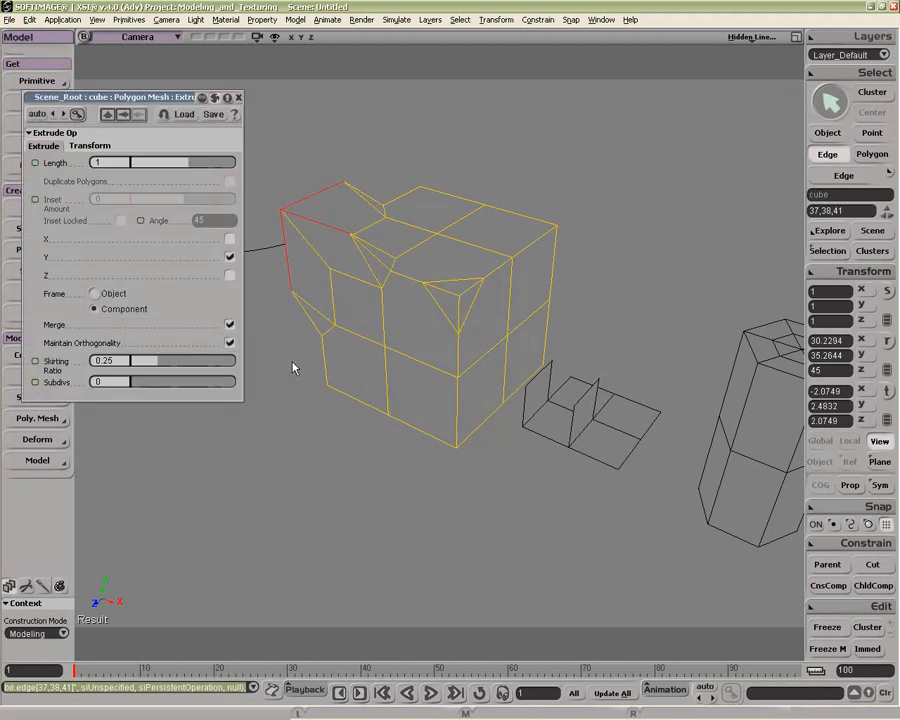
{"action": "left_click", "coordinate": [117, 161]}
{"action": "type", "text": "0"}
{"action": "key", "text": "Return"}
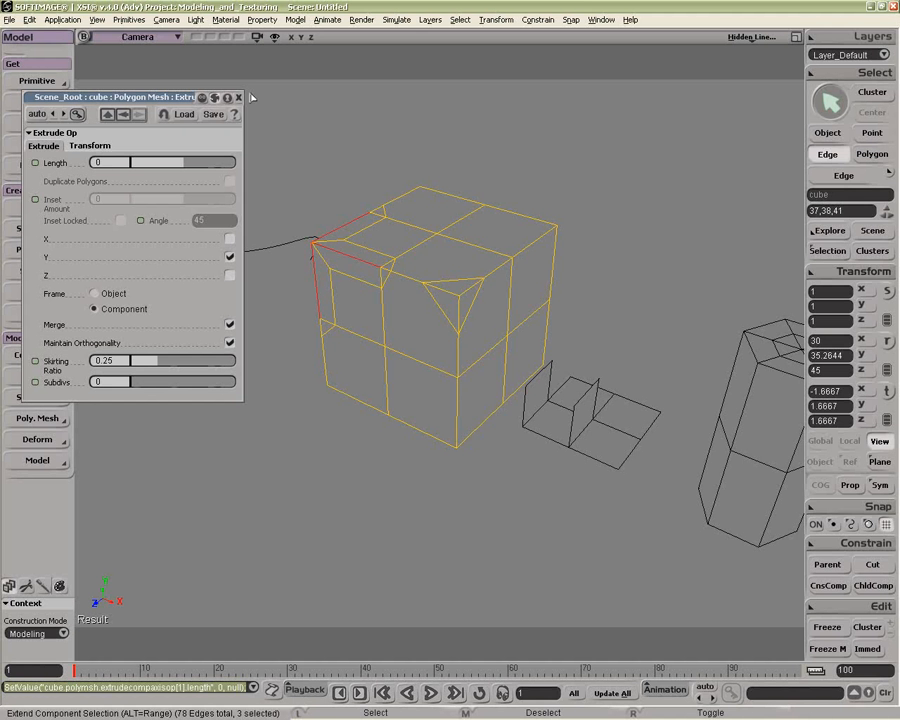
Step: Try duplicating three of the cube's corner polygons with an extrusion Length of 0.27
{"action": "key", "text": "space"}
{"action": "key", "text": "u"}
{"action": "left_click", "coordinate": [524, 285]}
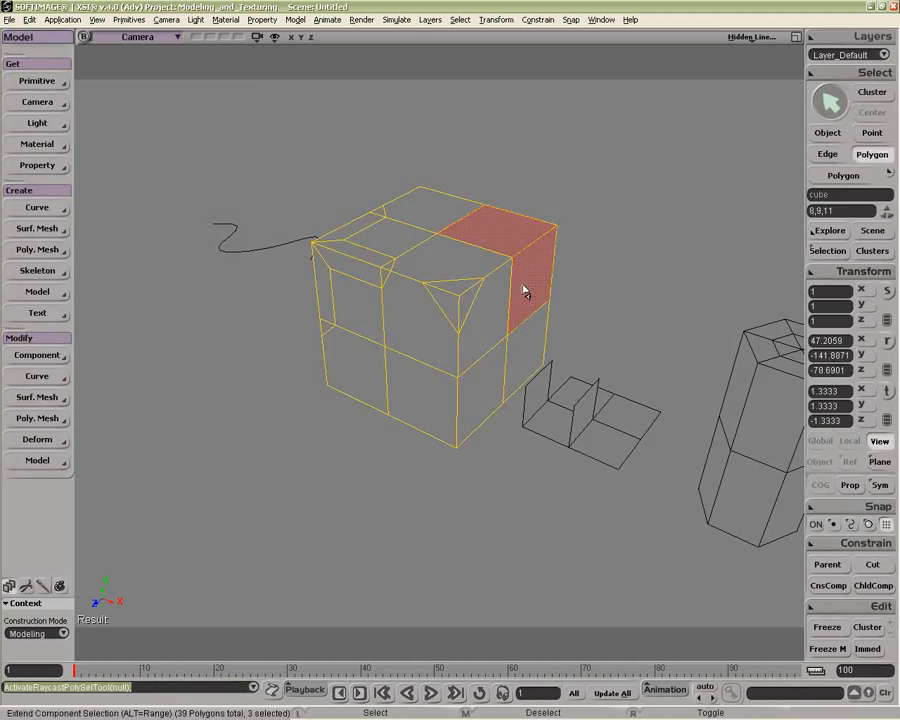
{"action": "mouse_move", "coordinate": [532, 285]}
{"action": "left_mouse_down"}
{"action": "mouse_move", "coordinate": [486, 299]}
{"action": "mouse_move", "coordinate": [504, 307]}
{"action": "mouse_move", "coordinate": [498, 347]}
{"action": "left_mouse_up"}
{"action": "key", "text": "f"}
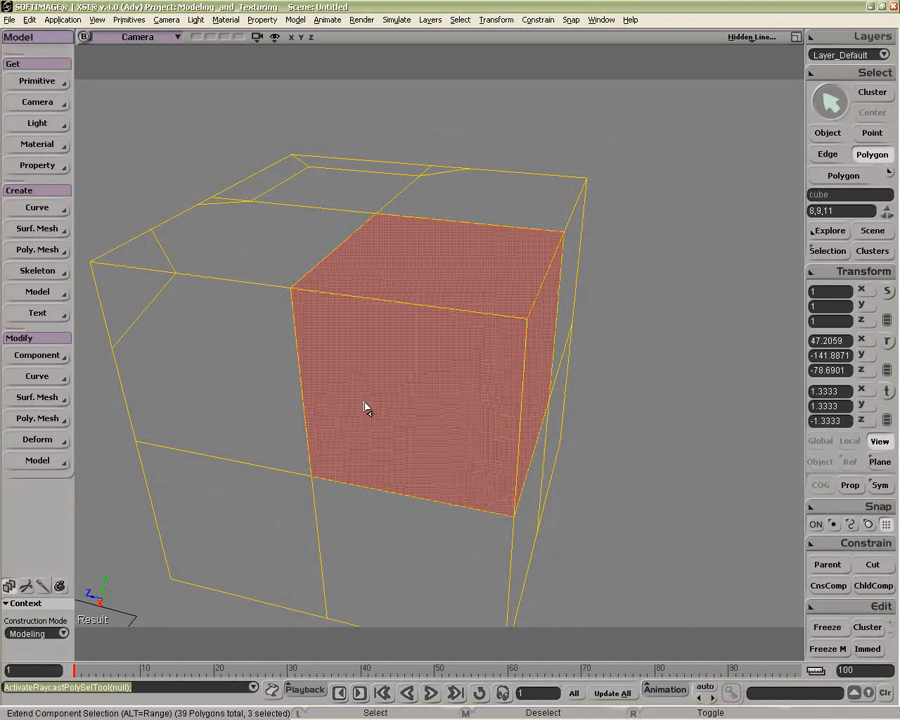
{"action": "key", "text": "ctrl+d"}
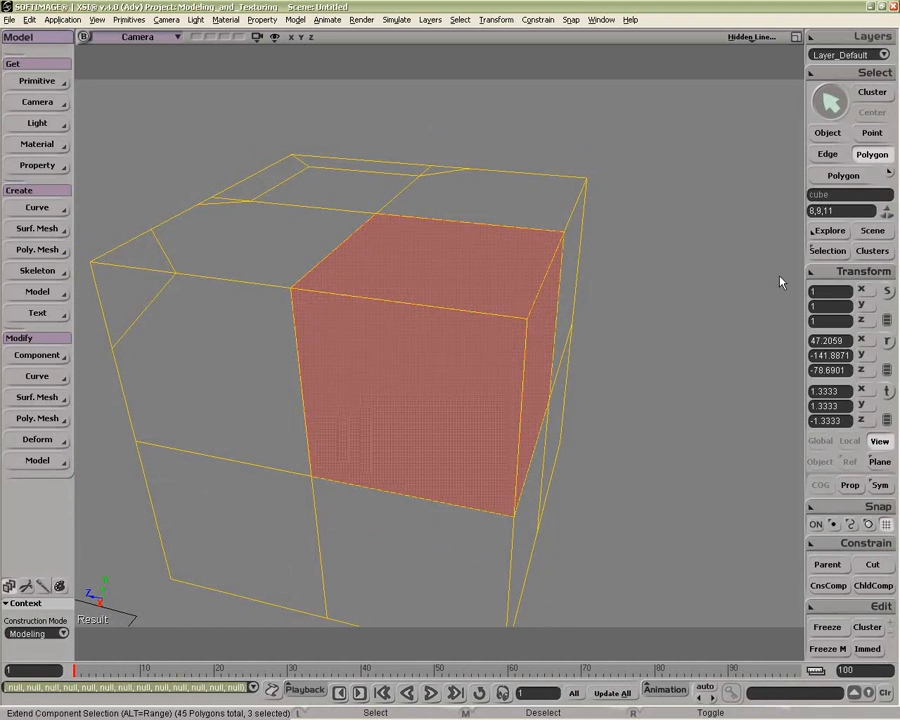
{"action": "left_click", "coordinate": [827, 251]}
{"action": "left_click", "coordinate": [629, 304]}
{"action": "left_click", "coordinate": [656, 318]}
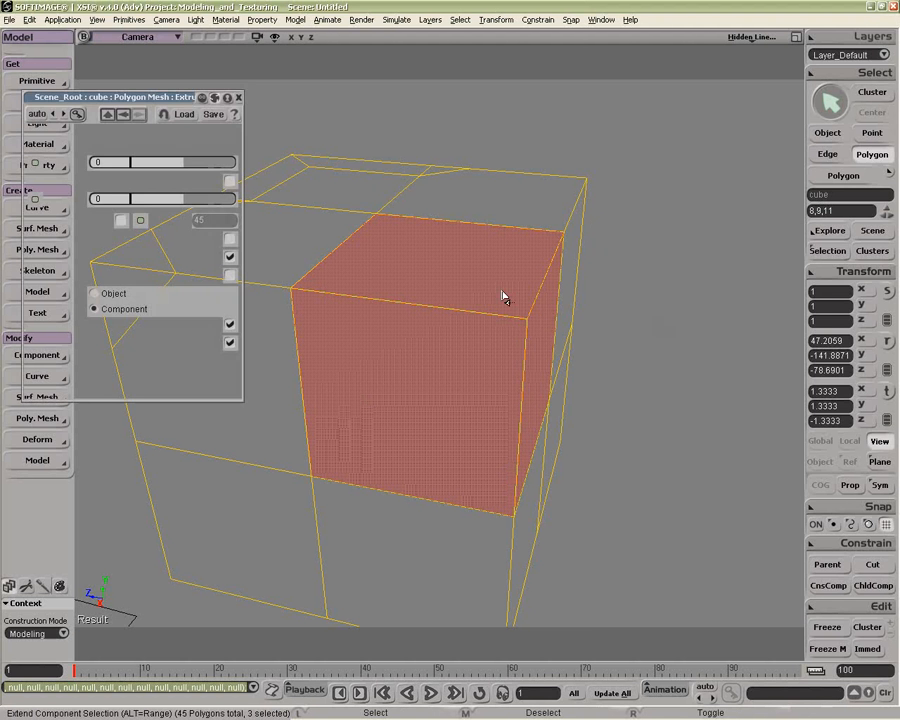
{"action": "mouse_move", "coordinate": [183, 166]}
{"action": "left_mouse_down"}
{"action": "mouse_move", "coordinate": [250, 166]}
{"action": "mouse_move", "coordinate": [187, 170]}
{"action": "left_mouse_up"}
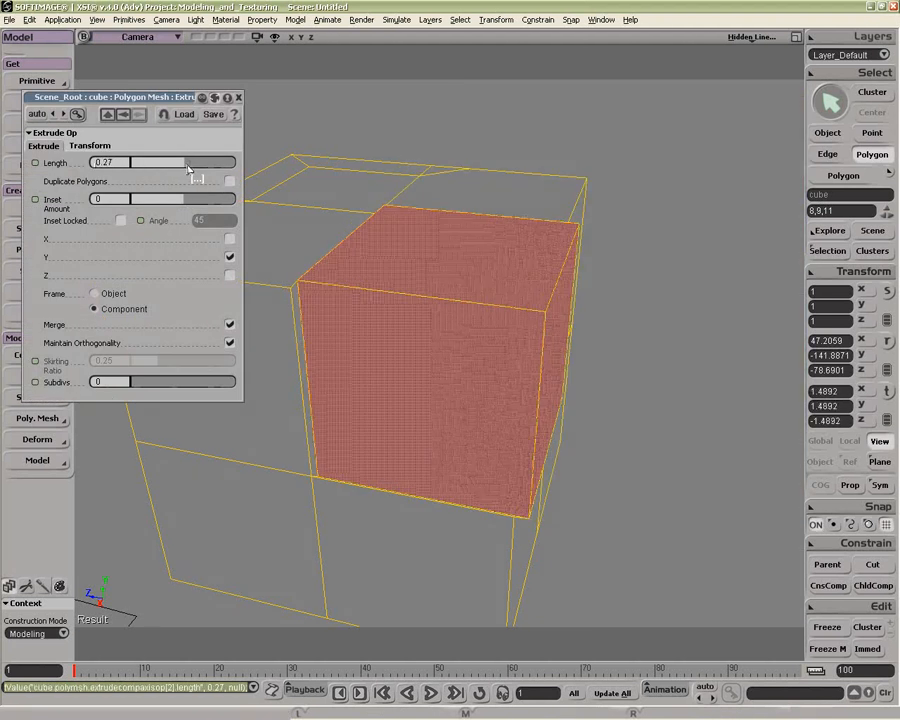
{"action": "key", "text": "ctrl+z"}
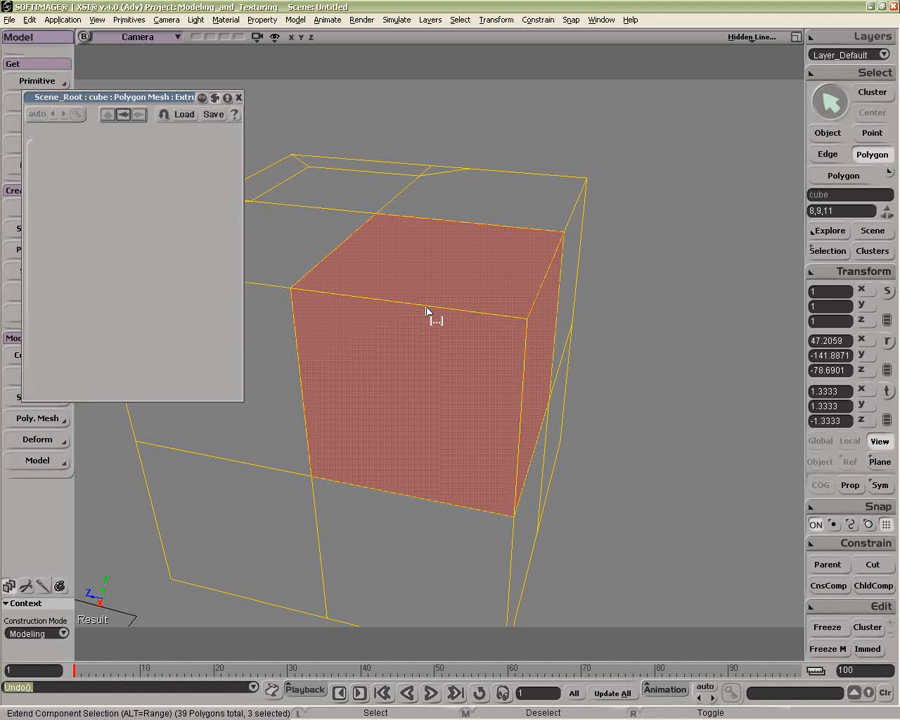
{"action": "key", "text": "ctrl+z"}
Step: Reduce the selection to the cube's top corner polygon and try moving it upward
{"action": "key", "text": "u"}
{"action": "middle_click", "coordinate": [490, 371]}
{"action": "middle_click", "coordinate": [480, 364]}
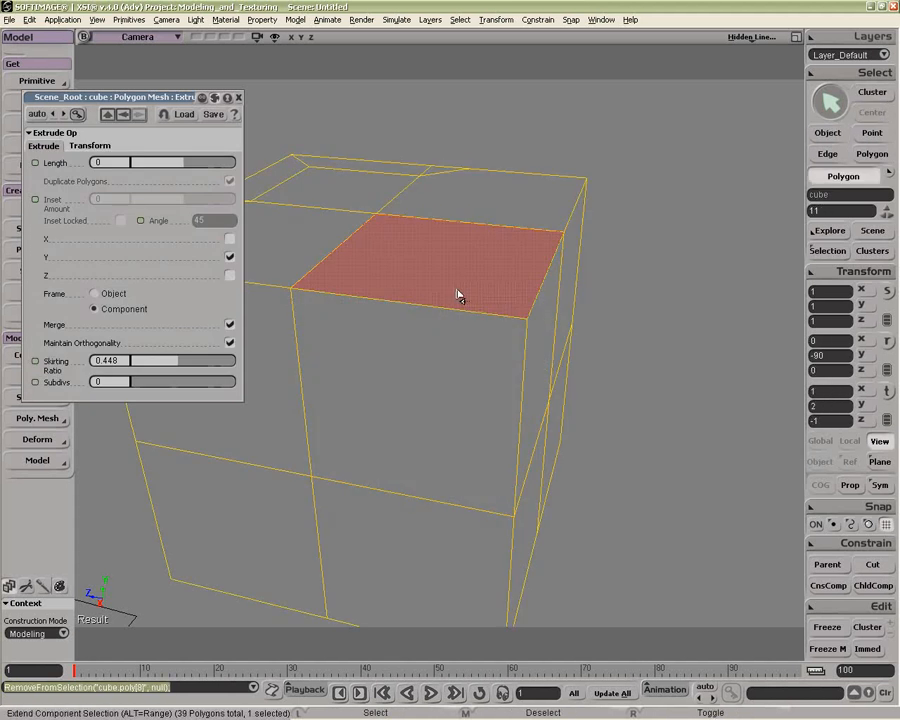
{"action": "left_click", "coordinate": [238, 97]}
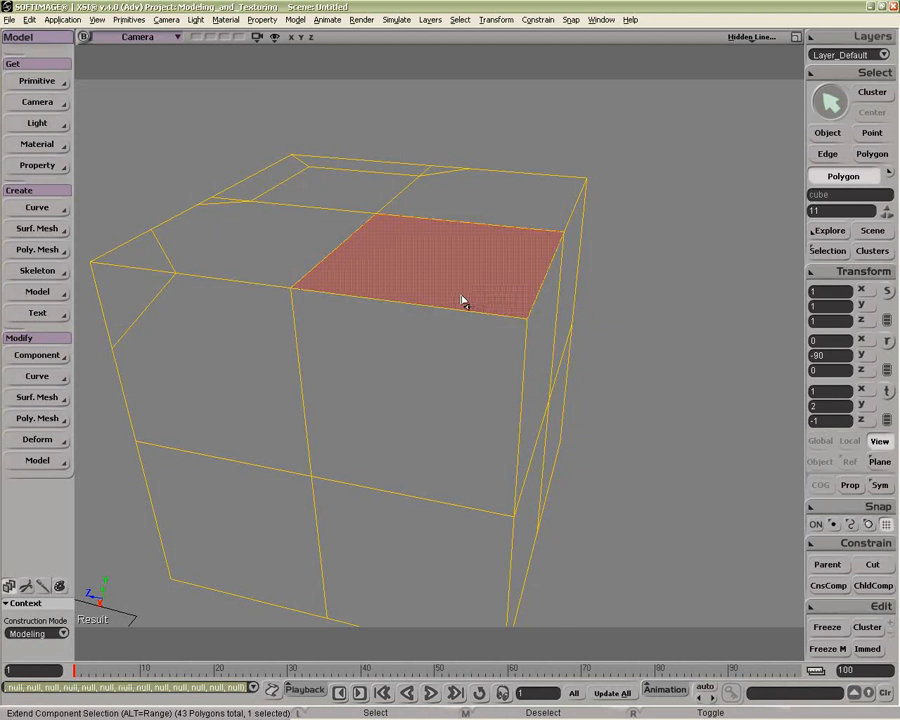
{"action": "key", "text": "v"}
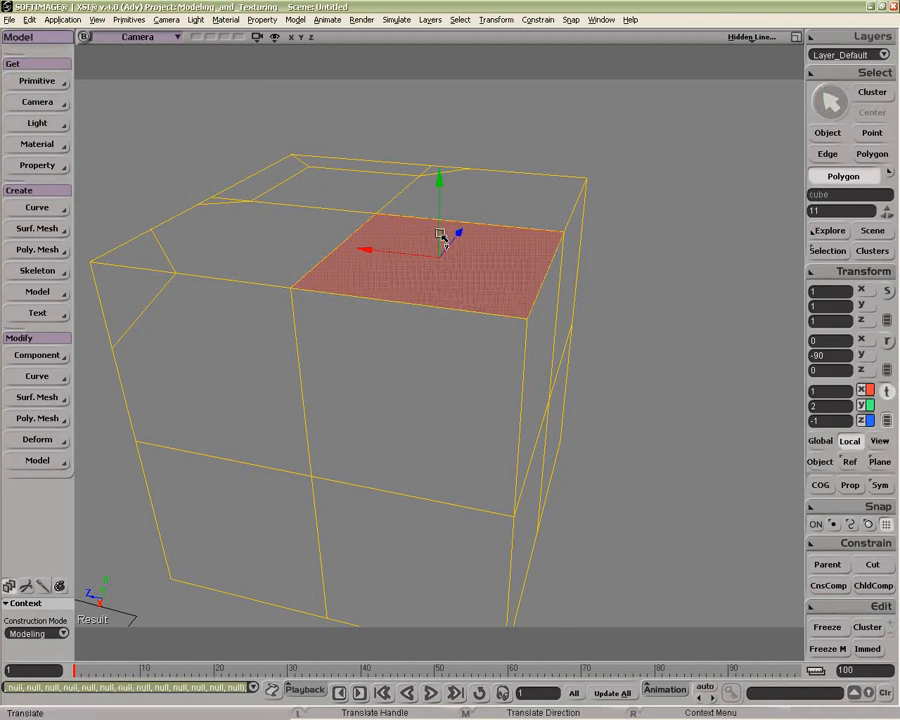
{"action": "left_click_drag", "start_coordinate": [438, 148], "coordinate": [440, 115]}
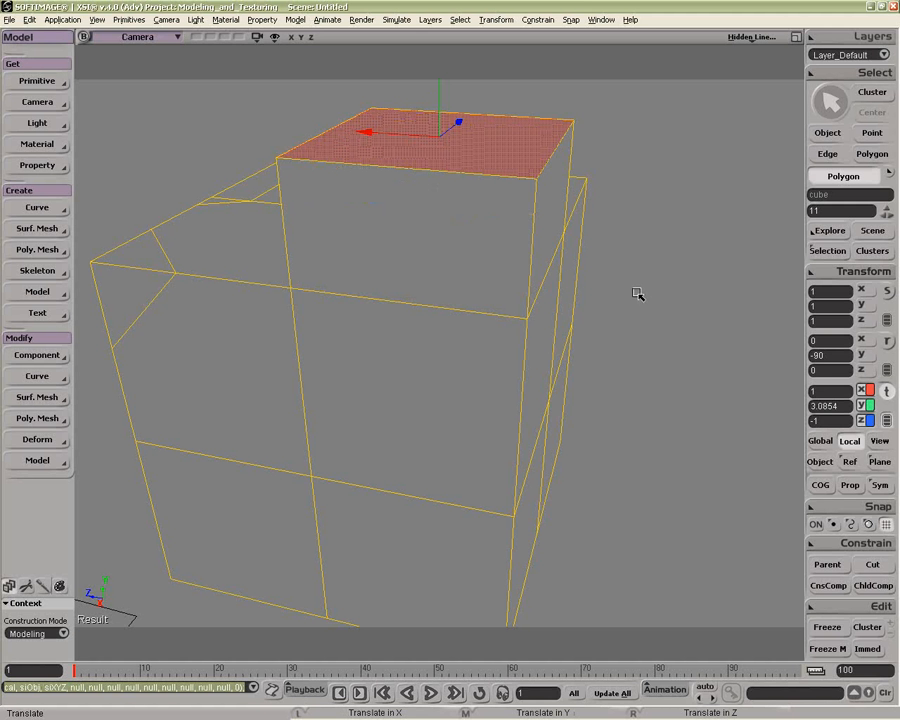
Step: Try a Length of 0.405 on the cube's polygon Extrude Op and undo the polygon move
{"action": "key", "text": "space"}
{"action": "left_click", "coordinate": [818, 256]}
{"action": "left_click", "coordinate": [629, 316]}
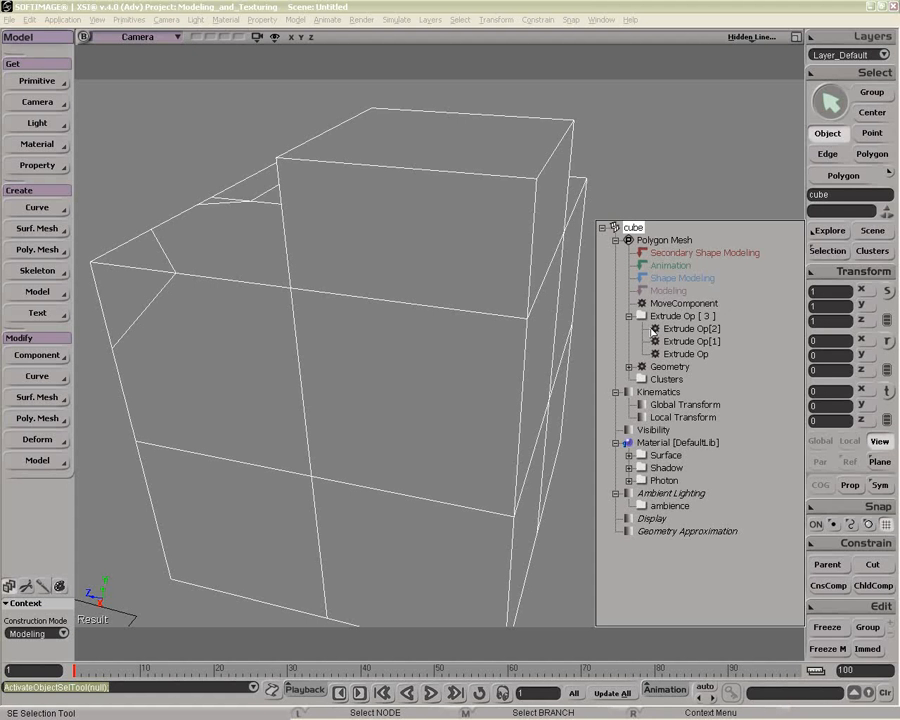
{"action": "double_click", "coordinate": [657, 337]}
{"action": "left_click", "coordinate": [94, 165]}
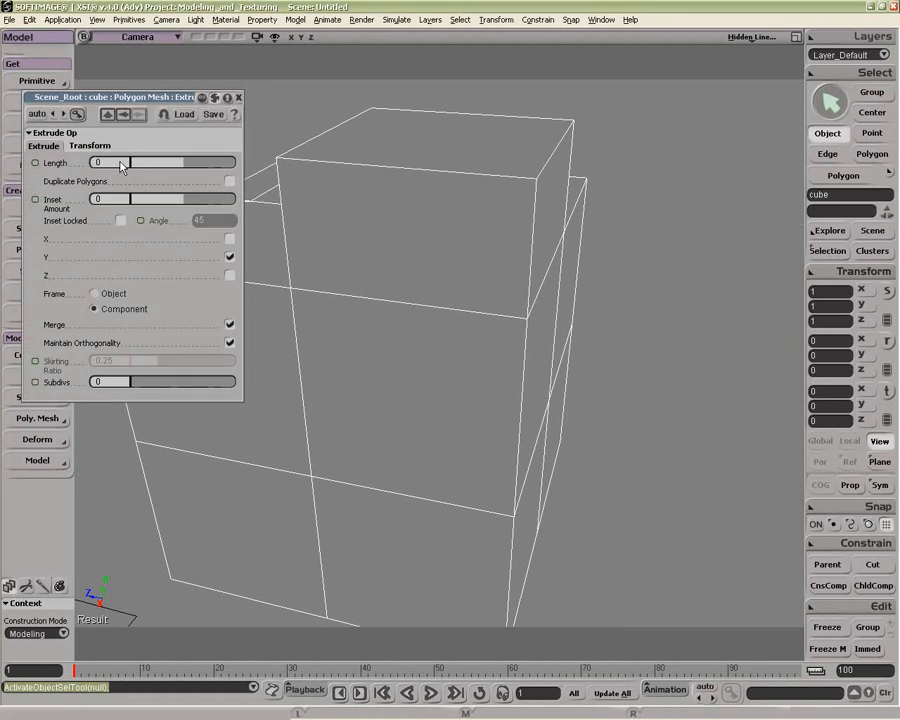
{"action": "mouse_move", "coordinate": [185, 168]}
{"action": "left_mouse_down"}
{"action": "mouse_move", "coordinate": [168, 170]}
{"action": "mouse_move", "coordinate": [187, 170]}
{"action": "left_mouse_up"}
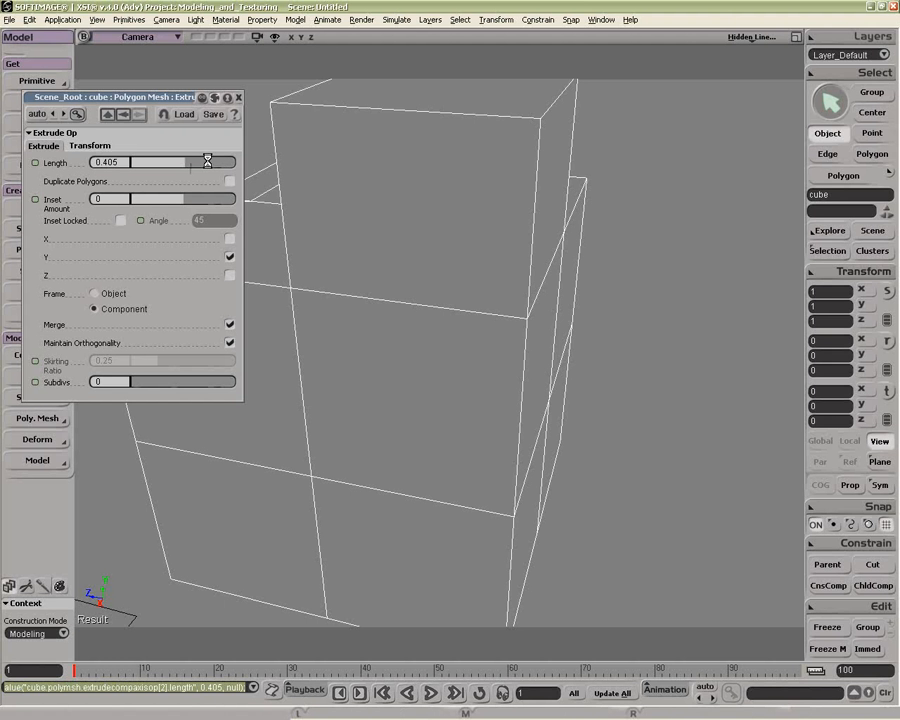
{"action": "key", "text": "ctrl+z"}
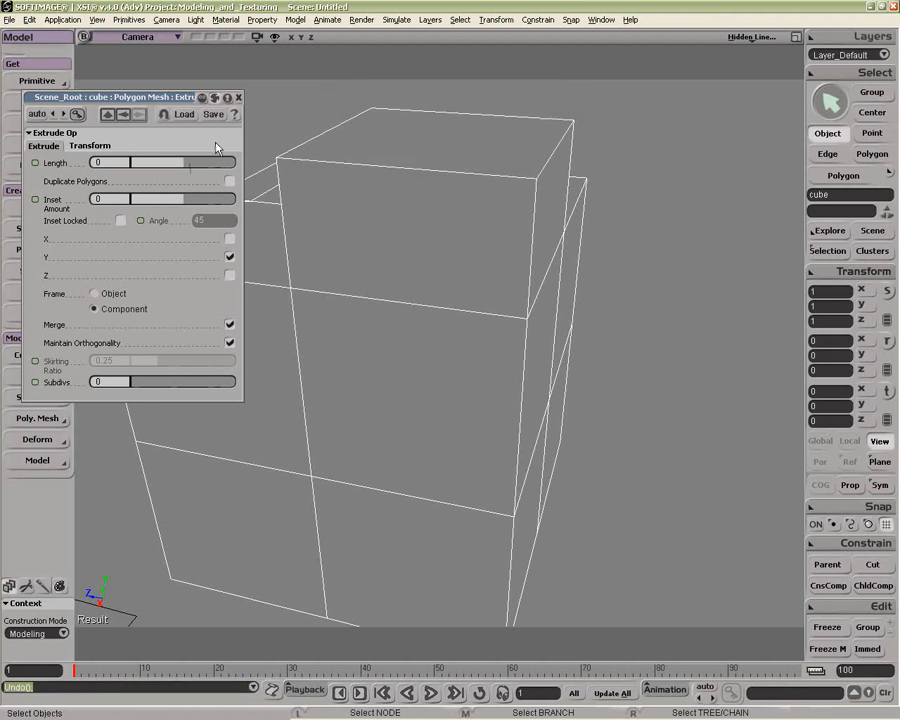
{"action": "left_click", "coordinate": [239, 97]}
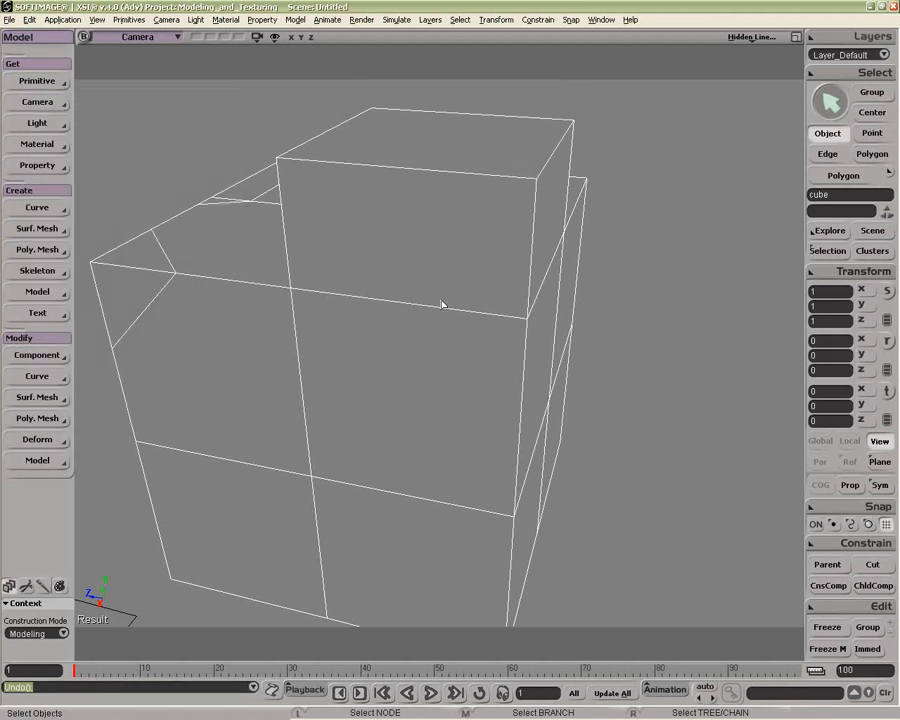
{"action": "key", "text": "ctrl+z"}
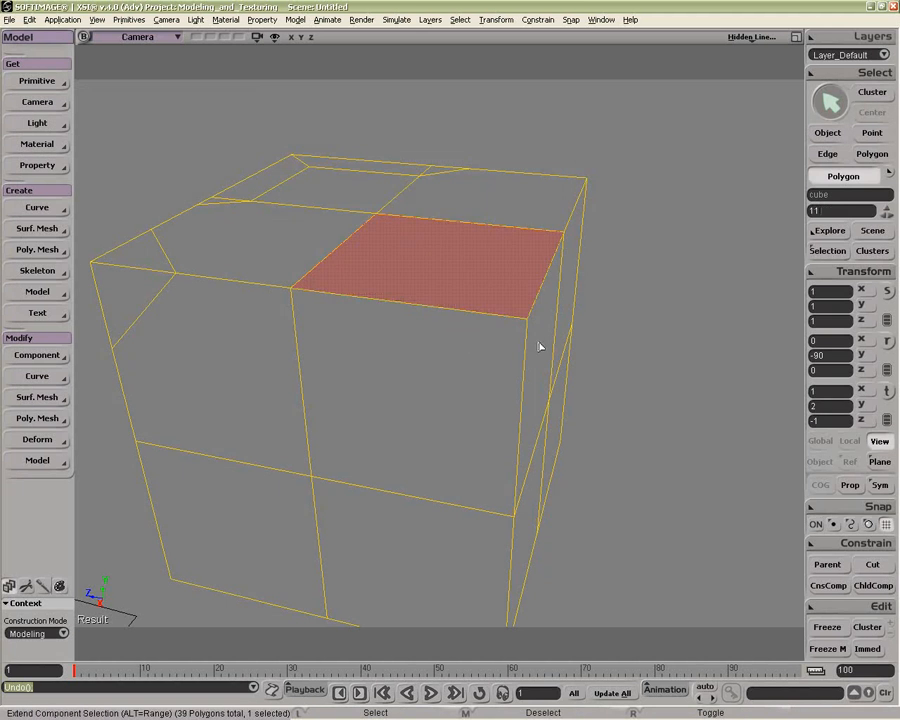
Step: Extrude the cube's three corner polygons along their axis with 2 subdivisions
{"action": "left_click", "coordinate": [526, 357], "text": "shift"}
{"action": "left_click", "coordinate": [472, 368], "text": "shift"}
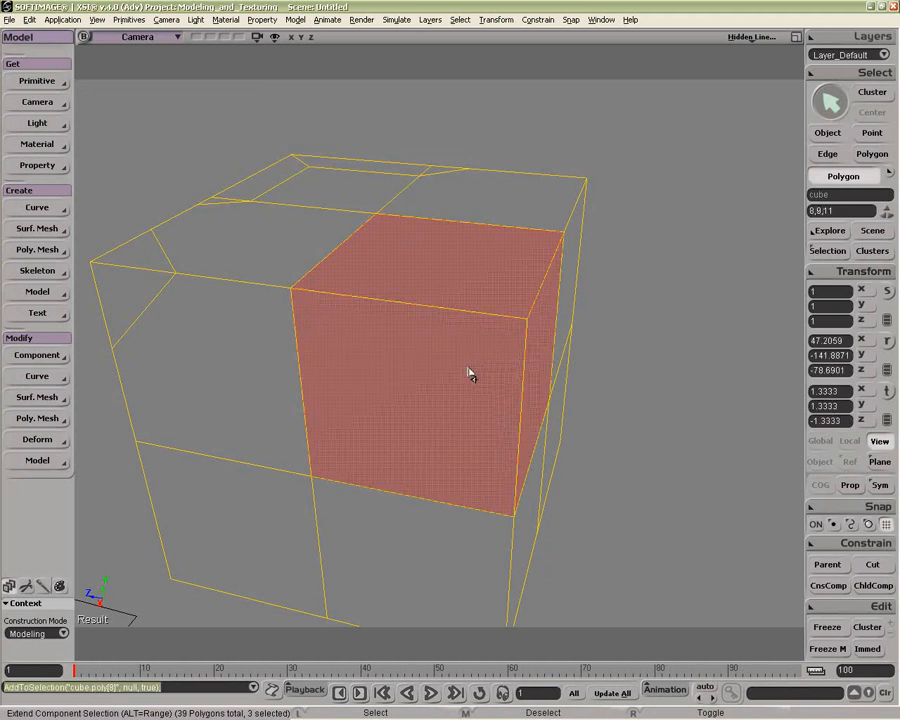
{"action": "right_click", "coordinate": [472, 375]}
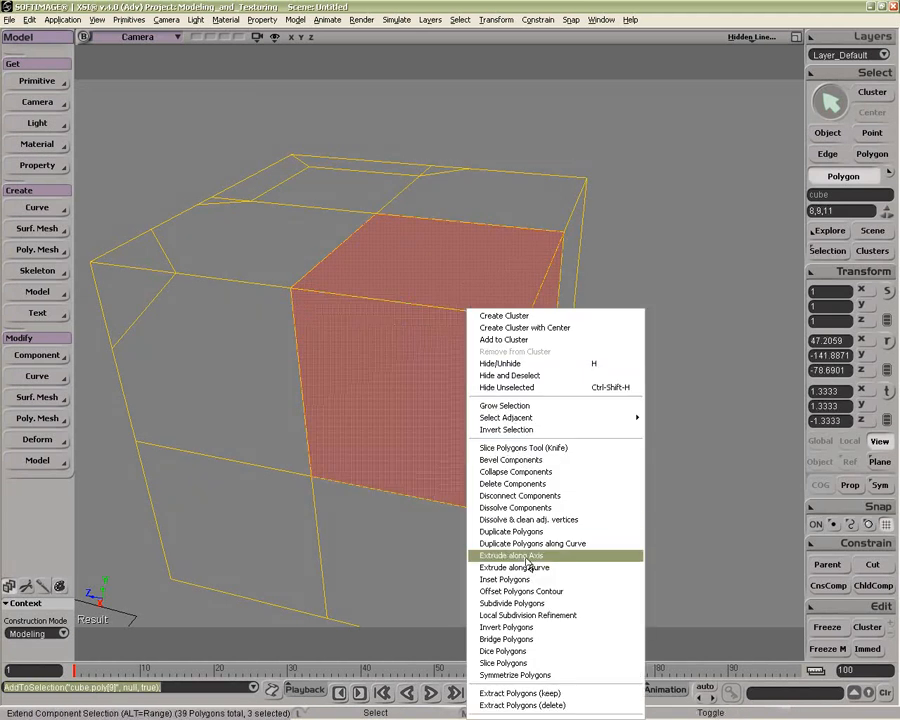
{"action": "left_click", "coordinate": [527, 556]}
{"action": "key", "text": "o"}
{"action": "left_click_drag", "start_coordinate": [426, 367], "coordinate": [447, 427]}
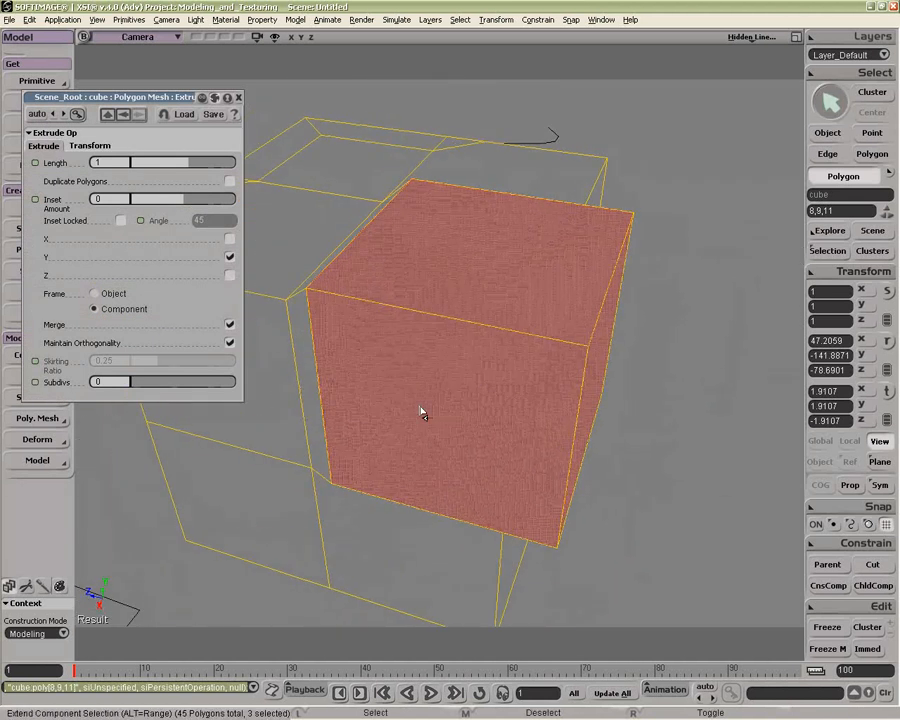
{"action": "key", "text": "o"}
{"action": "left_click_drag", "start_coordinate": [327, 329], "coordinate": [364, 300]}
{"action": "key", "text": "p"}
{"action": "left_click_drag", "start_coordinate": [364, 300], "coordinate": [350, 258]}
{"action": "mouse_move", "coordinate": [155, 393]}
{"action": "left_mouse_down"}
{"action": "mouse_move", "coordinate": [151, 382]}
{"action": "mouse_move", "coordinate": [161, 382]}
{"action": "mouse_move", "coordinate": [152, 388]}
{"action": "left_mouse_up"}
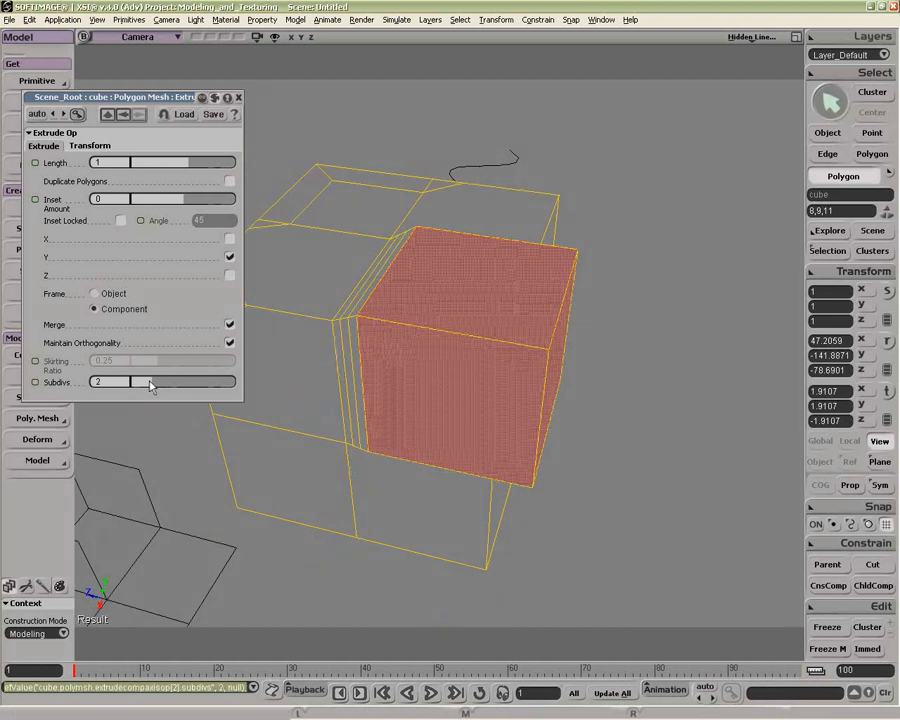
Step: Set the polygon extrusion's Length to 3.784 and enable Duplicate Polygons
{"action": "left_click_drag", "start_coordinate": [188, 163], "coordinate": [207, 163]}
{"action": "mouse_move", "coordinate": [474, 341]}
{"action": "left_mouse_down"}
{"action": "mouse_move", "coordinate": [464, 293]}
{"action": "mouse_move", "coordinate": [461, 336]}
{"action": "left_mouse_up"}
{"action": "left_click", "coordinate": [230, 181]}
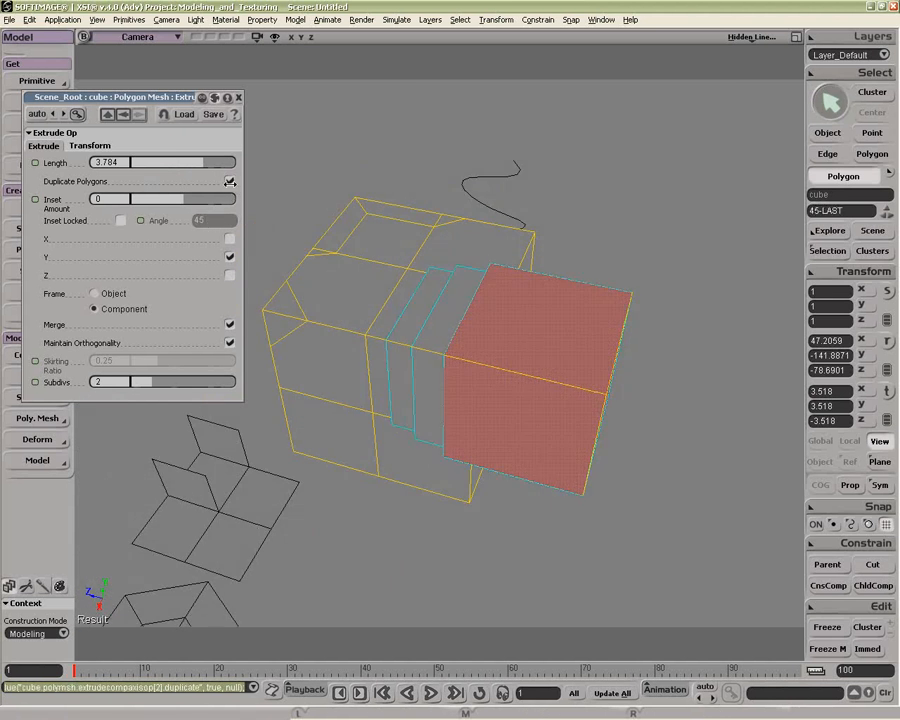
Step: Set the duplicated extrusion's Inset Amount to 1
{"action": "key", "text": "o"}
{"action": "left_click_drag", "start_coordinate": [548, 381], "coordinate": [634, 367]}
{"action": "key", "text": "Escape"}
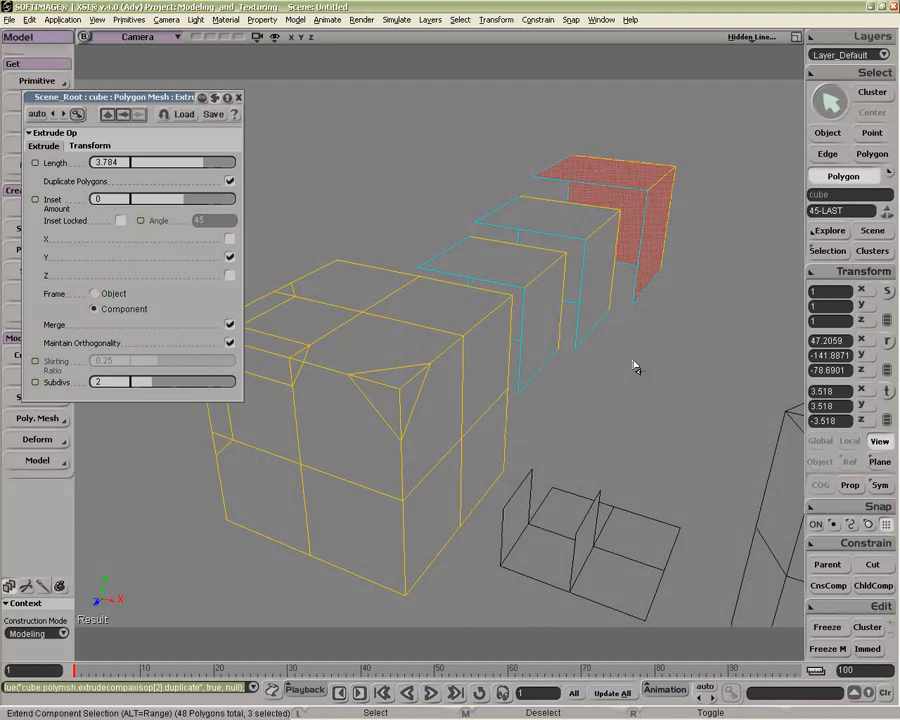
{"action": "key", "text": "alt+z"}
{"action": "key", "text": "o"}
{"action": "left_click_drag", "start_coordinate": [529, 336], "coordinate": [553, 325]}
{"action": "left_click_drag", "start_coordinate": [189, 205], "coordinate": [290, 215]}
Step: Extrude the cube's top polygon along its axis with Length 3.919, Inset Amount 0.835 and 4 subdivisions
{"action": "key", "text": "o"}
{"action": "left_click_drag", "start_coordinate": [550, 292], "coordinate": [490, 290]}
{"action": "key", "text": "p"}
{"action": "left_click_drag", "start_coordinate": [490, 290], "coordinate": [519, 308]}
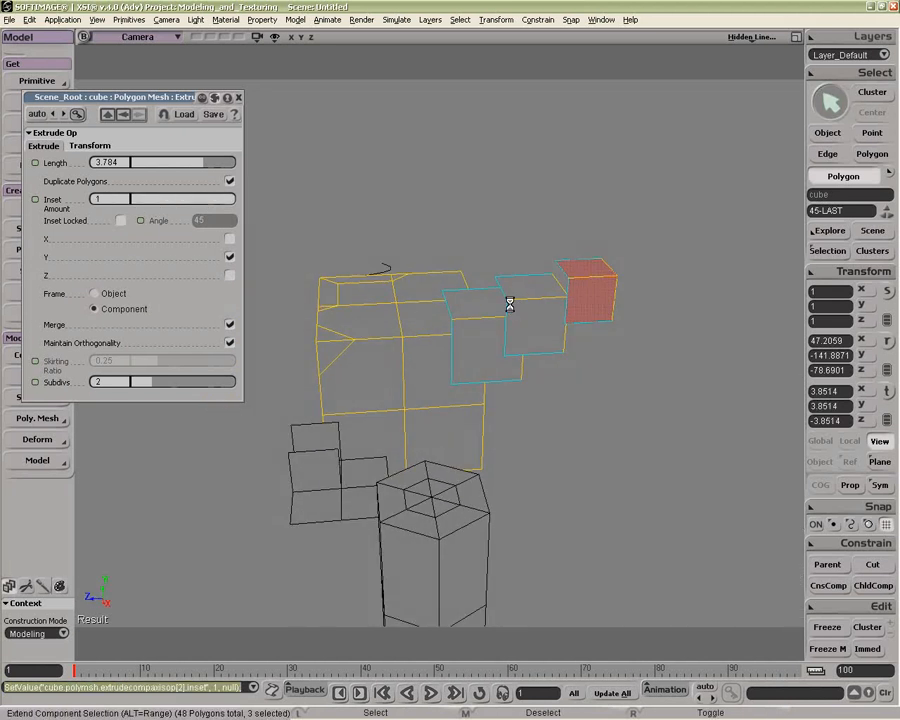
{"action": "key", "text": "space"}
{"action": "key", "text": "u"}
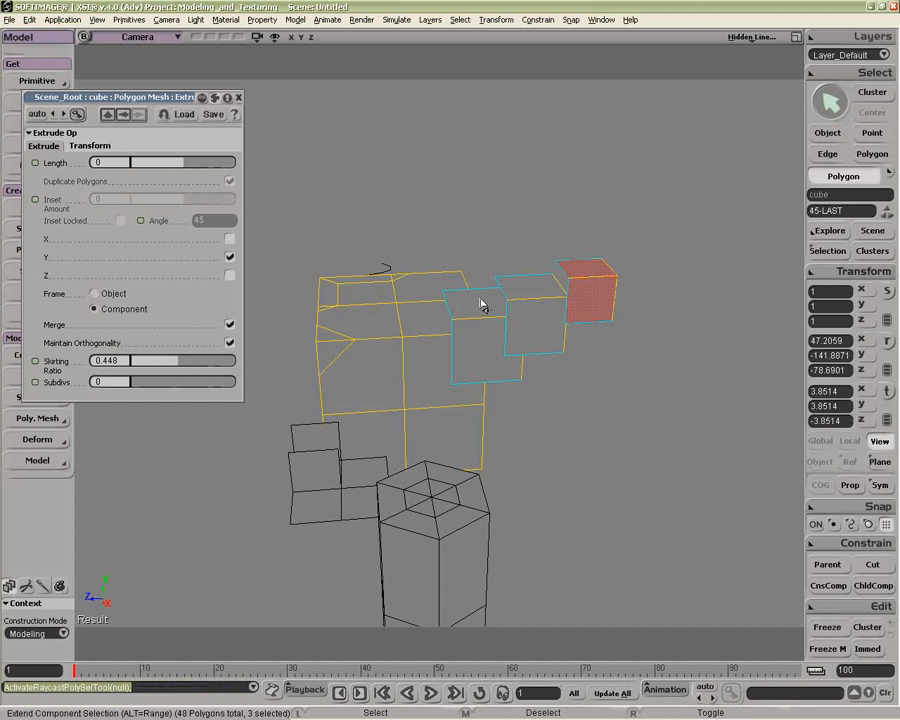
{"action": "left_click", "coordinate": [430, 287]}
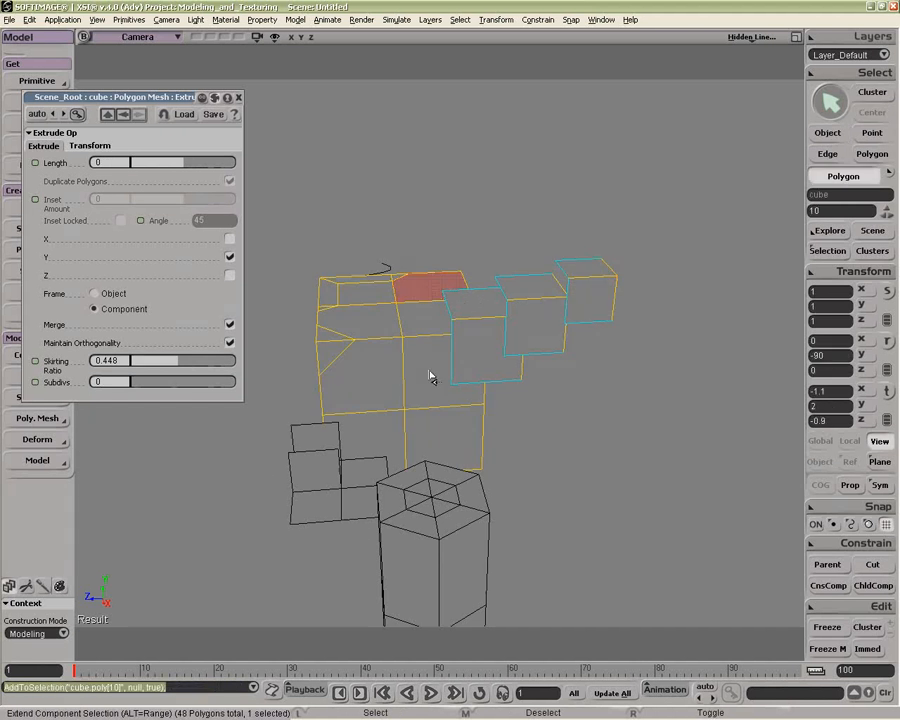
{"action": "right_click", "coordinate": [428, 287]}
{"action": "left_click", "coordinate": [514, 530]}
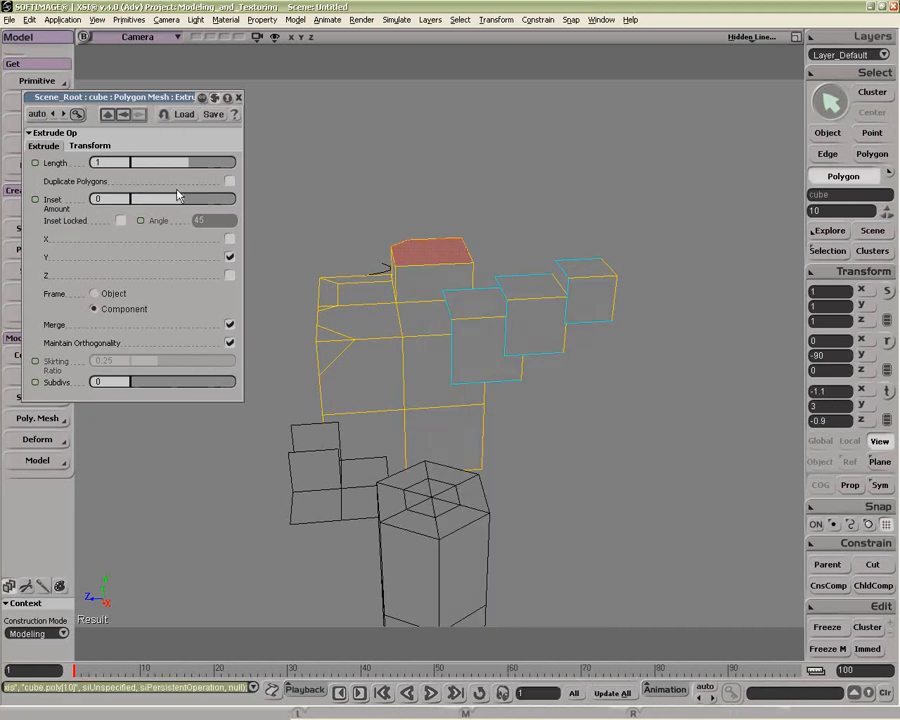
{"action": "left_click_drag", "start_coordinate": [188, 162], "coordinate": [219, 203]}
{"action": "left_click_drag", "start_coordinate": [131, 382], "coordinate": [174, 382]}
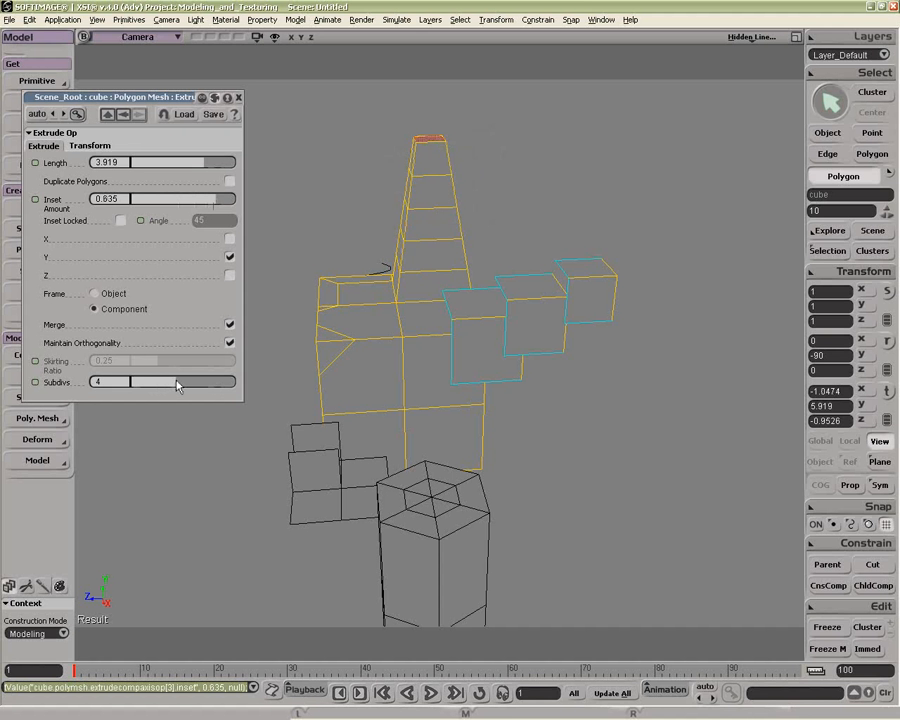
Step: Set the extrusion's Scaling X to 0.5 in the Extrude Op transform settings
{"action": "left_click", "coordinate": [89, 145]}
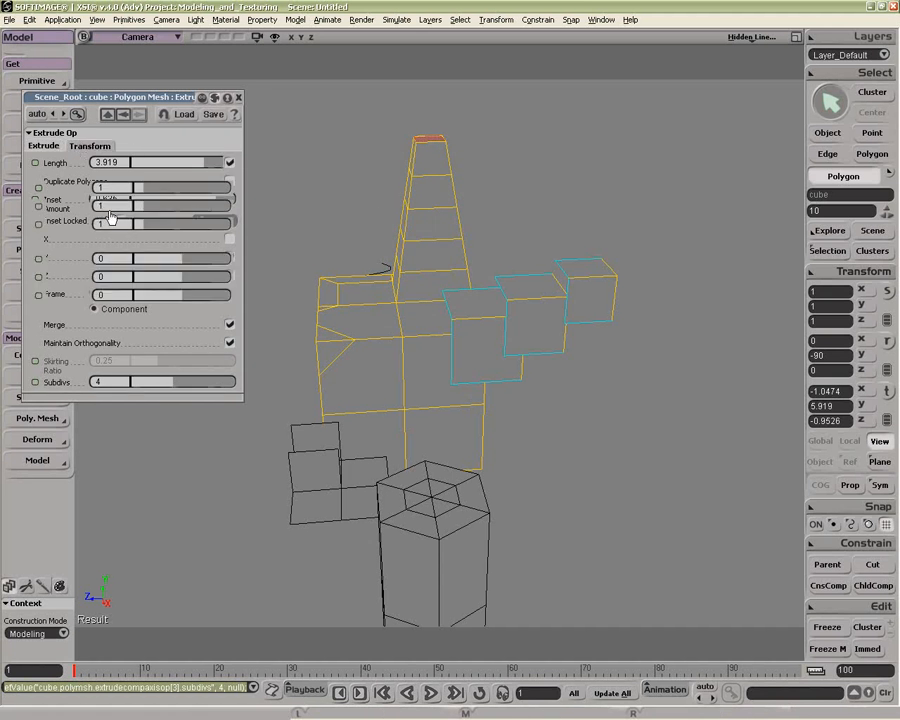
{"action": "mouse_move", "coordinate": [150, 193]}
{"action": "left_mouse_down"}
{"action": "mouse_move", "coordinate": [138, 186]}
{"action": "mouse_move", "coordinate": [146, 193]}
{"action": "left_mouse_up"}
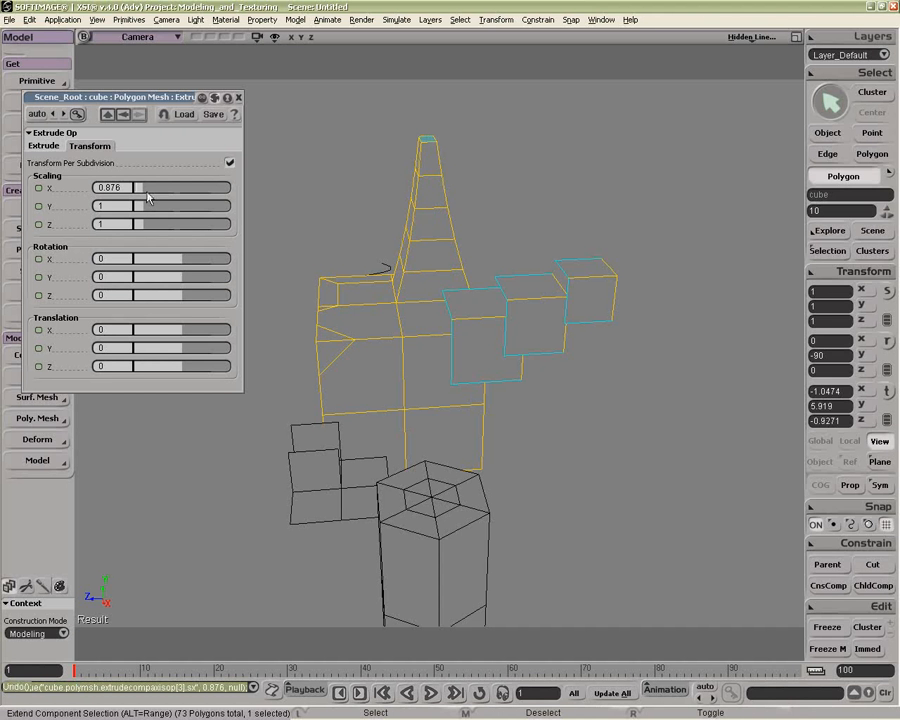
{"action": "key", "text": "ctrl+z"}
{"action": "left_click_drag", "start_coordinate": [142, 193], "coordinate": [137, 191]}
{"action": "type", "text": "0.5"}
{"action": "key", "text": "Return"}
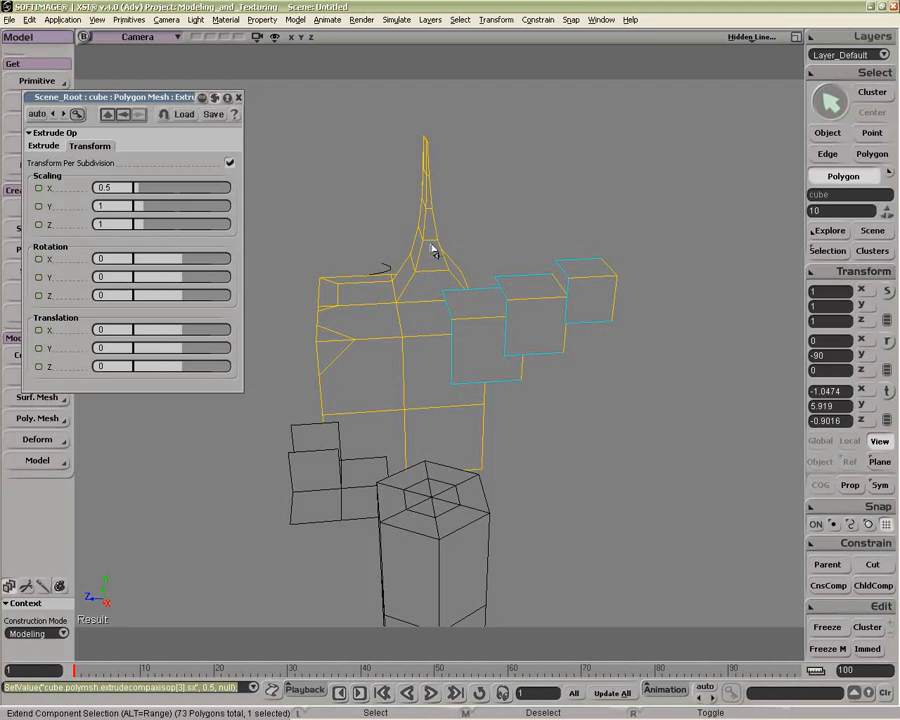
Step: Turn off Transform Per Subdivision and toggle Duplicate Polygons on and back off
{"action": "left_click", "coordinate": [231, 163]}
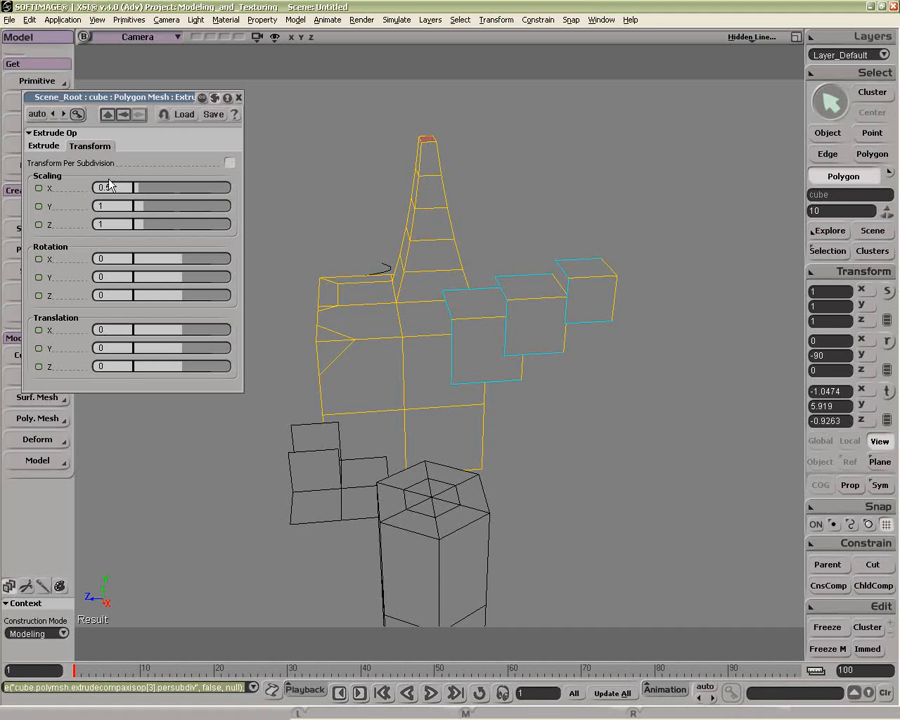
{"action": "left_click", "coordinate": [50, 148]}
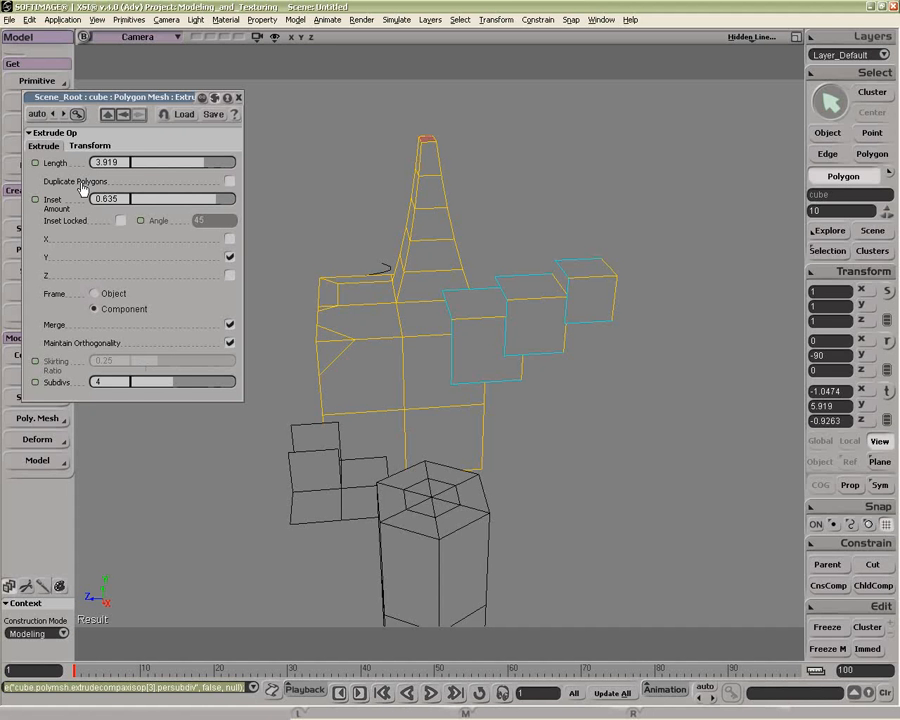
{"action": "left_click", "coordinate": [230, 182]}
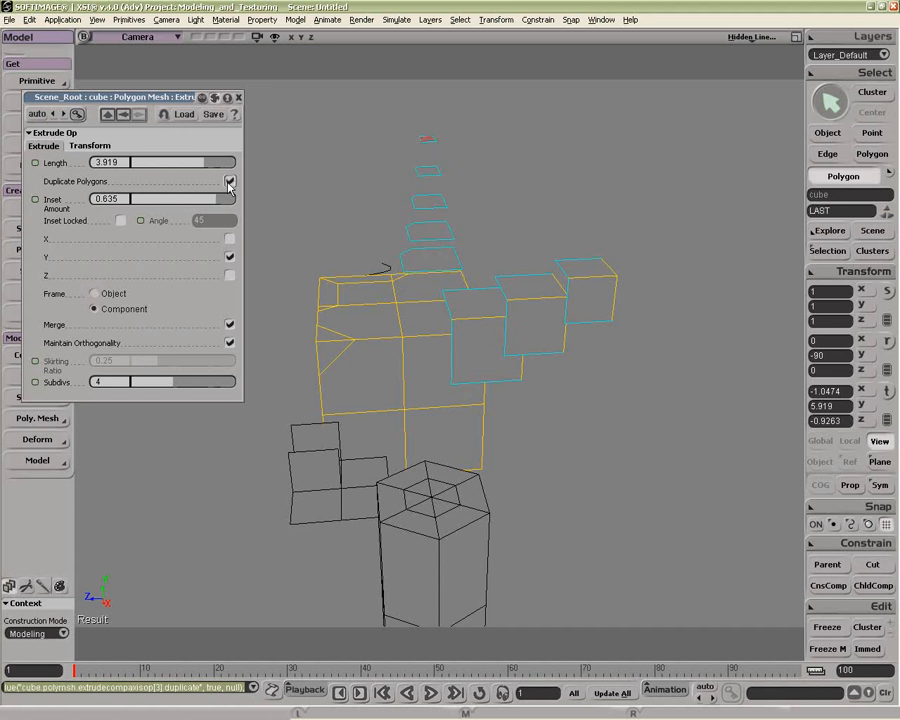
{"action": "left_click", "coordinate": [230, 183]}
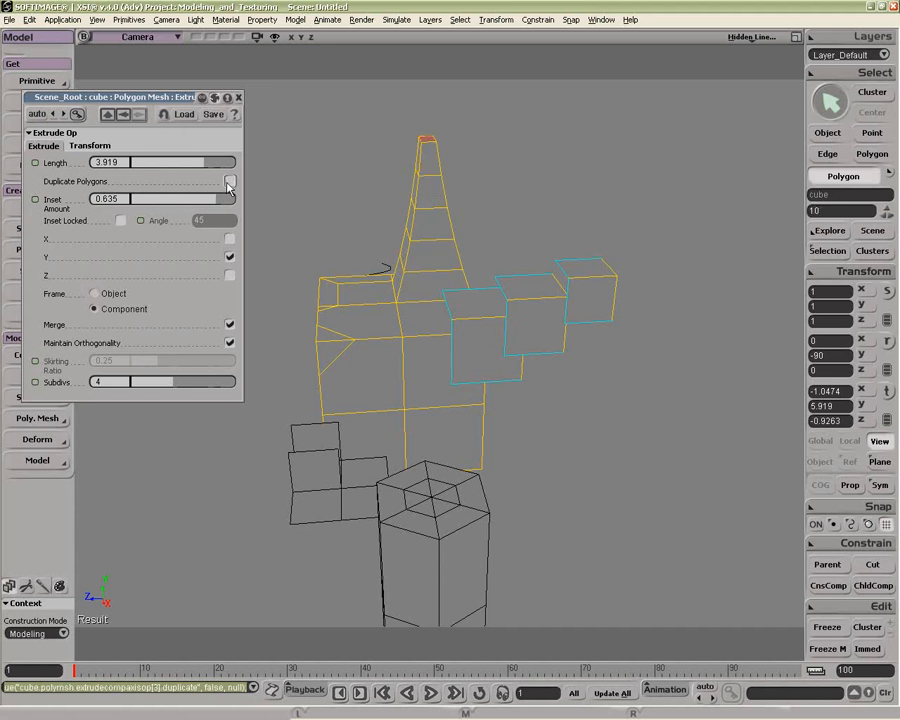
Step: Lock the inset and set its Angle to 10
{"action": "left_click", "coordinate": [121, 221]}
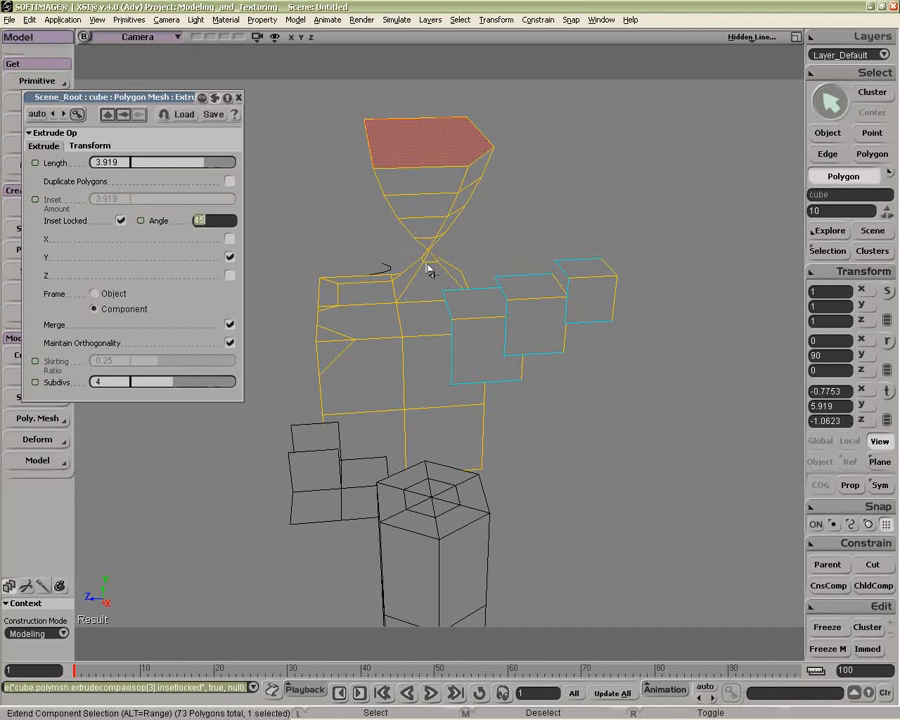
{"action": "type", "text": "10"}
{"action": "key", "text": "Return"}
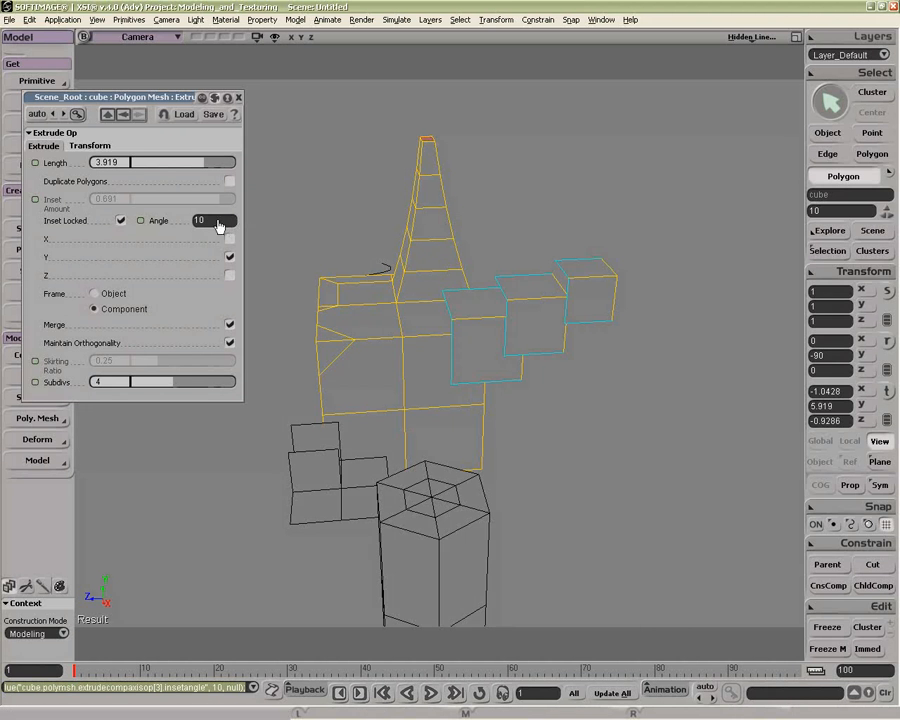
Step: Re-enable Transform Per Subdivision and reset Scaling X to 1
{"action": "left_click", "coordinate": [89, 145]}
{"action": "left_click", "coordinate": [229, 162]}
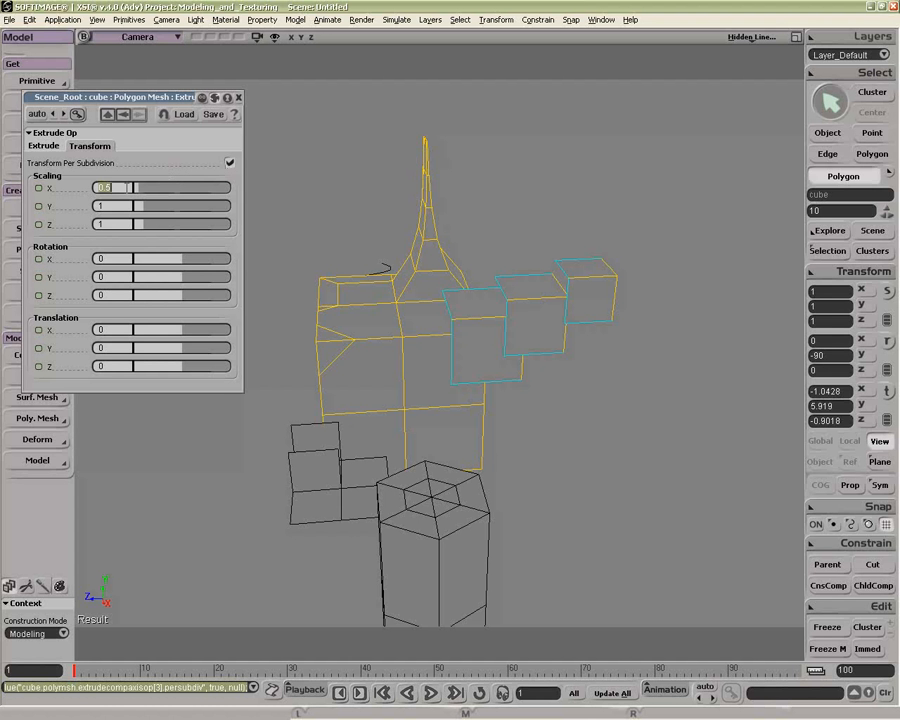
{"action": "key", "text": "Return"}
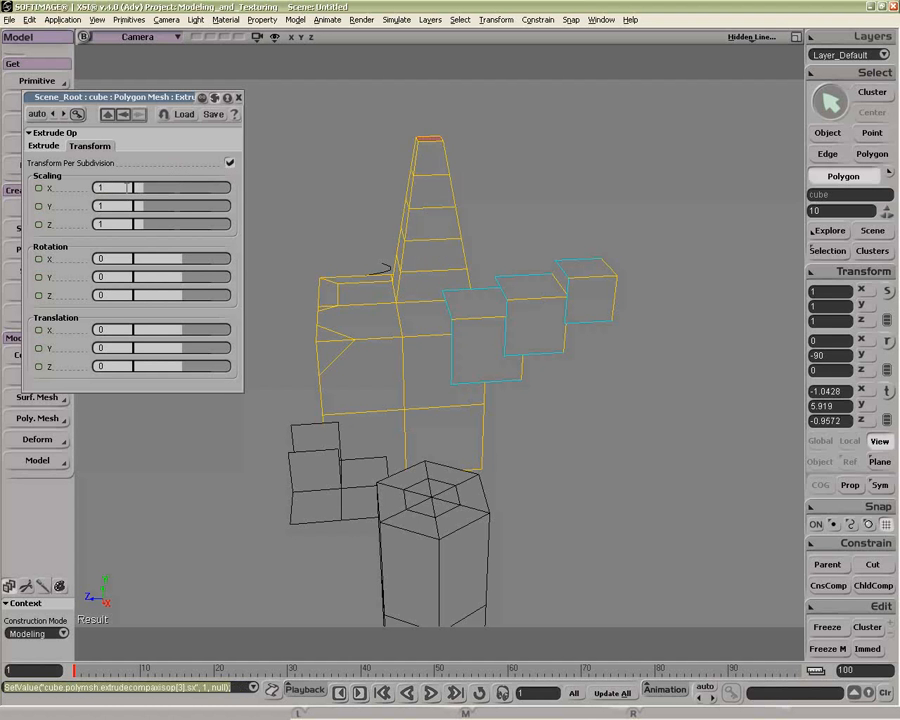
Step: Set the locked inset's Angle to 20
{"action": "left_click", "coordinate": [45, 146]}
{"action": "type", "text": "2"}
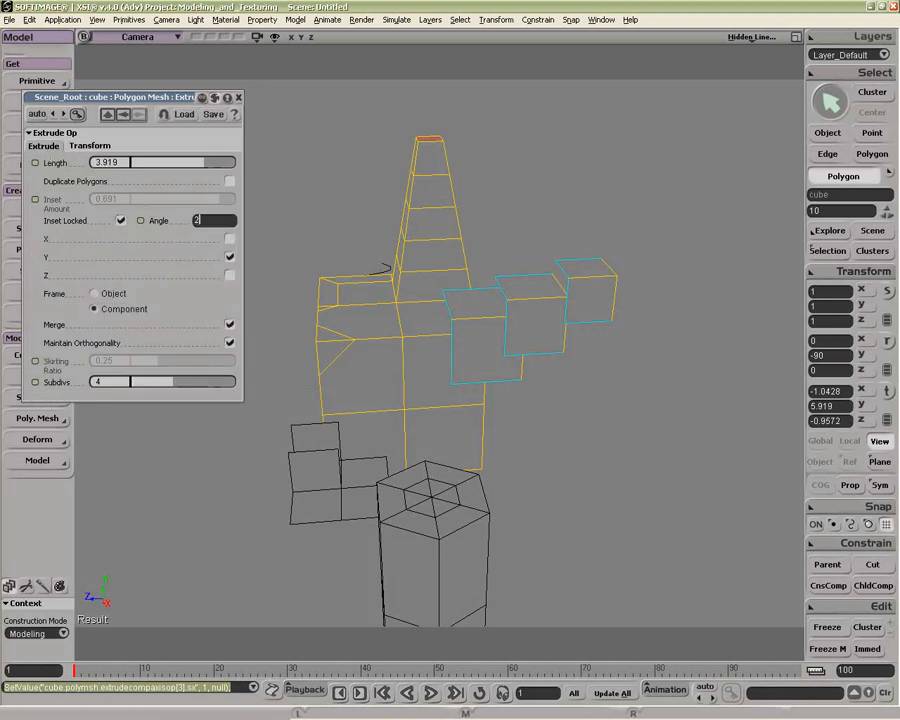
{"action": "type", "text": "0"}
{"action": "key", "text": "Return"}
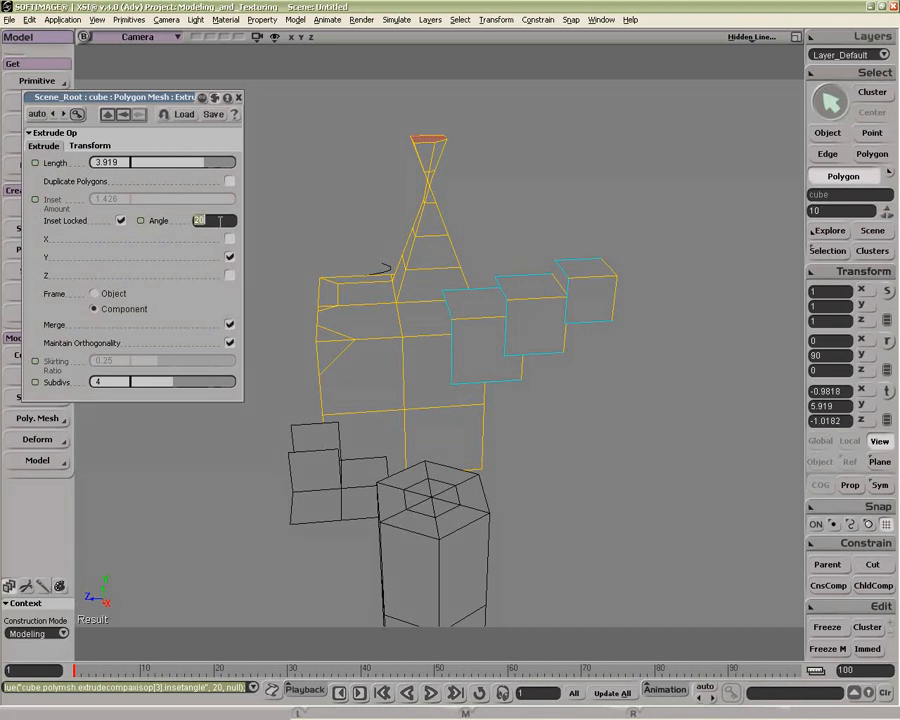
Step: Try an inset Angle of 89.9 and undo it
{"action": "type", "text": "89.9"}
{"action": "key", "text": "Return"}
{"action": "key", "text": "ctrl+z"}
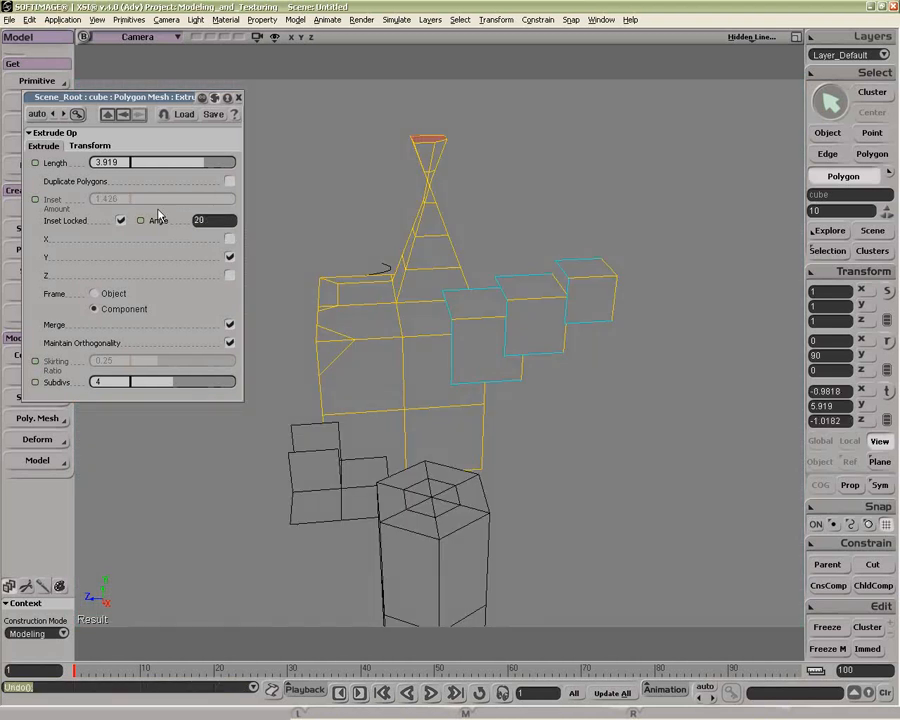
Step: Extrude a vertical edge of the cylinder along the curve
{"action": "left_click", "coordinate": [238, 97]}
{"action": "key", "text": "o"}
{"action": "left_click_drag", "start_coordinate": [368, 305], "coordinate": [570, 452]}
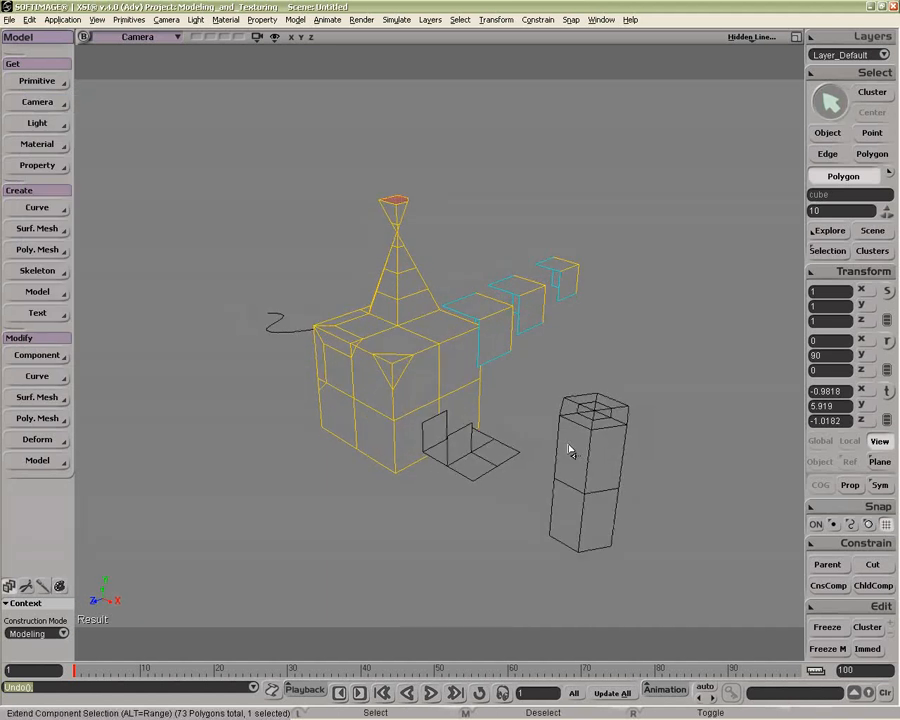
{"action": "key", "text": "space"}
{"action": "left_click", "coordinate": [605, 462]}
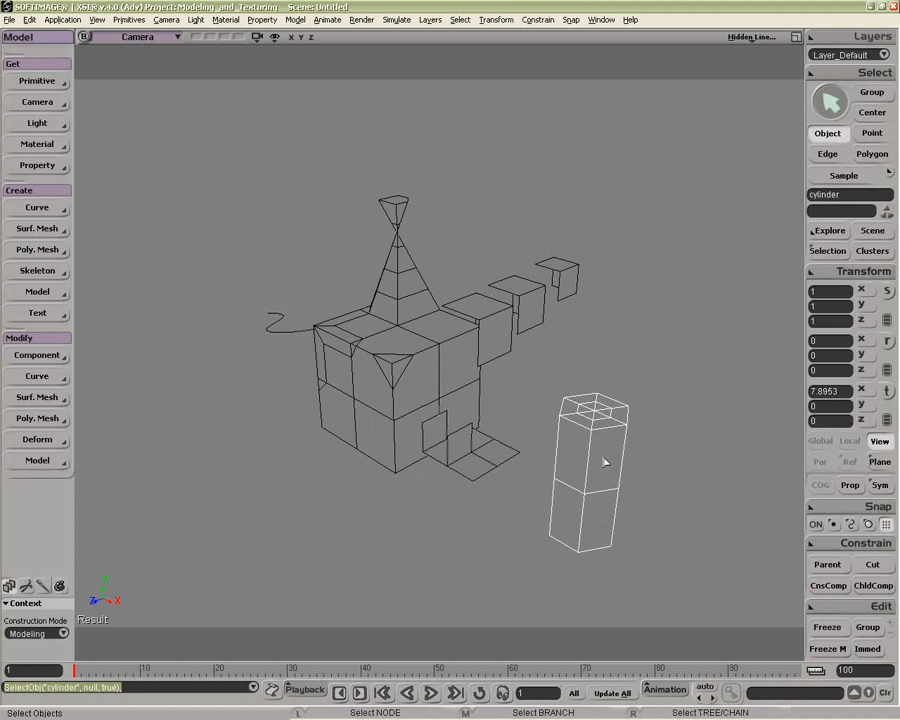
{"action": "key", "text": "e"}
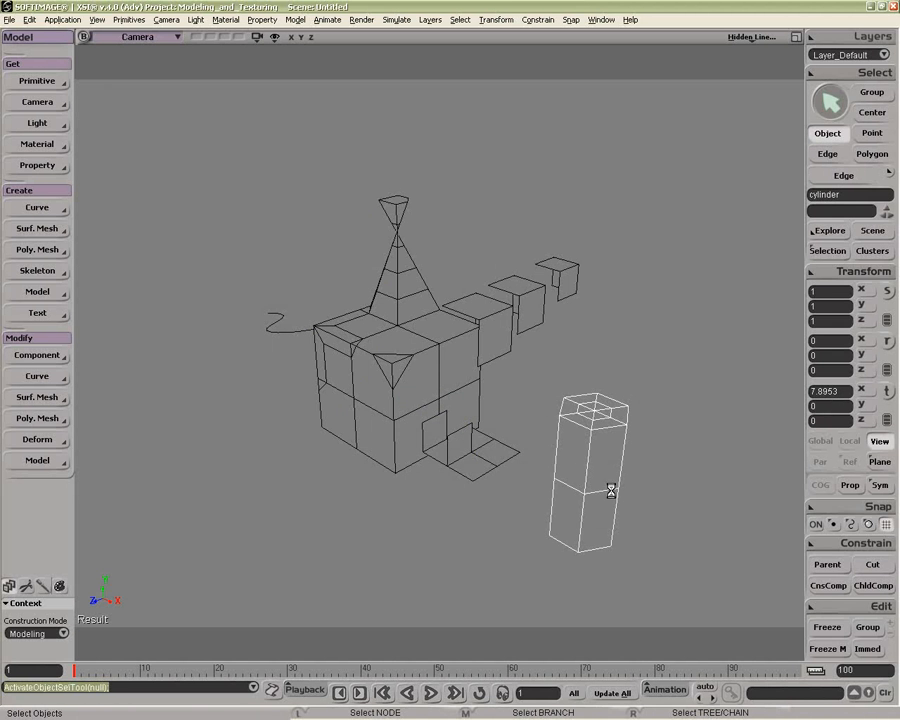
{"action": "key", "text": "y"}
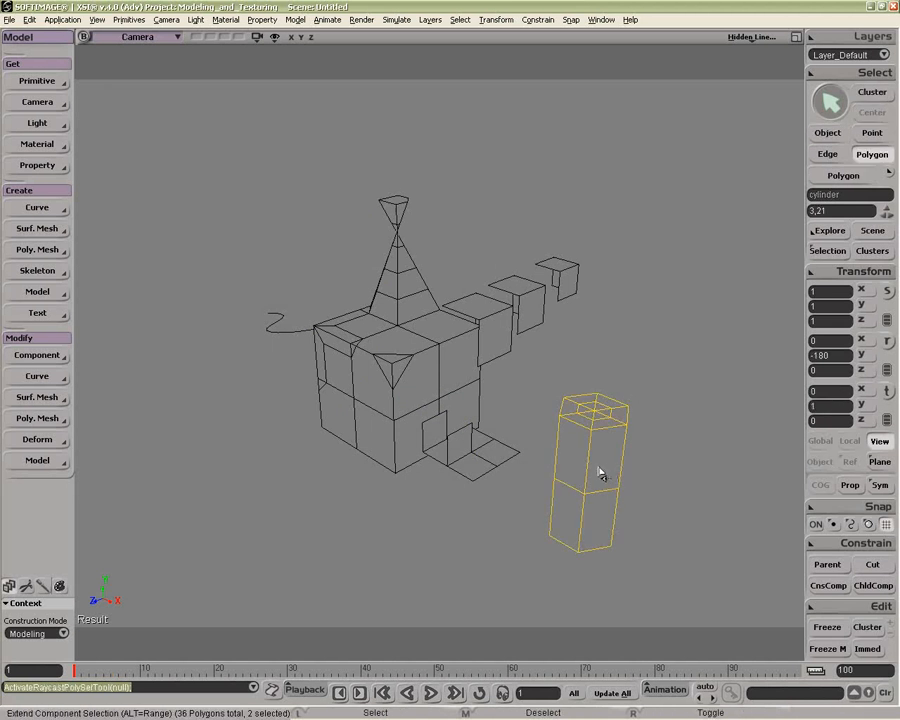
{"action": "key", "text": "e"}
{"action": "left_click", "coordinate": [600, 473]}
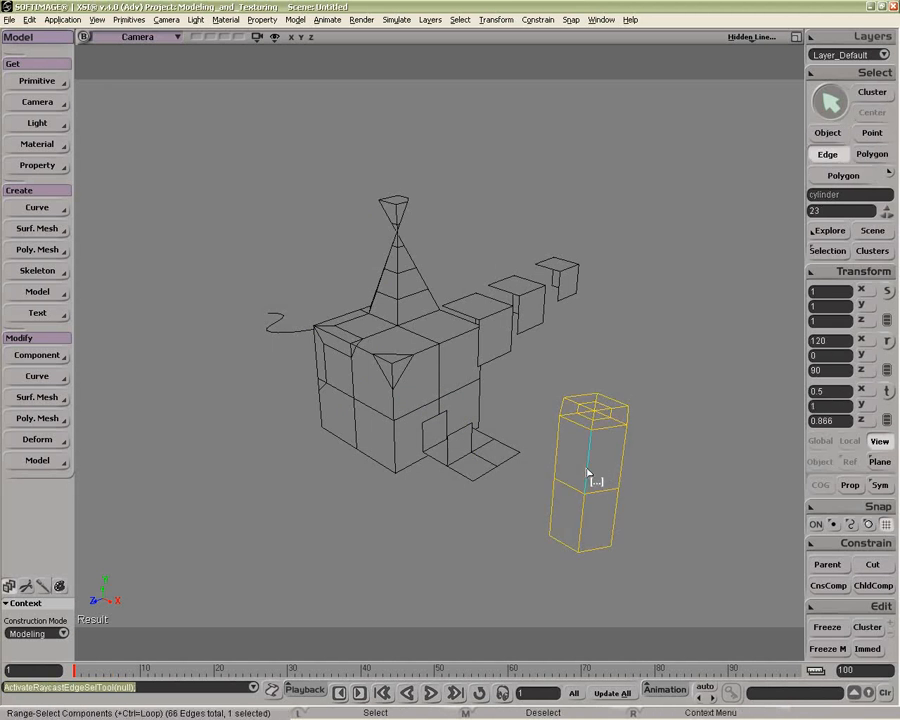
{"action": "right_click", "coordinate": [589, 476]}
{"action": "left_click", "coordinate": [626, 366]}
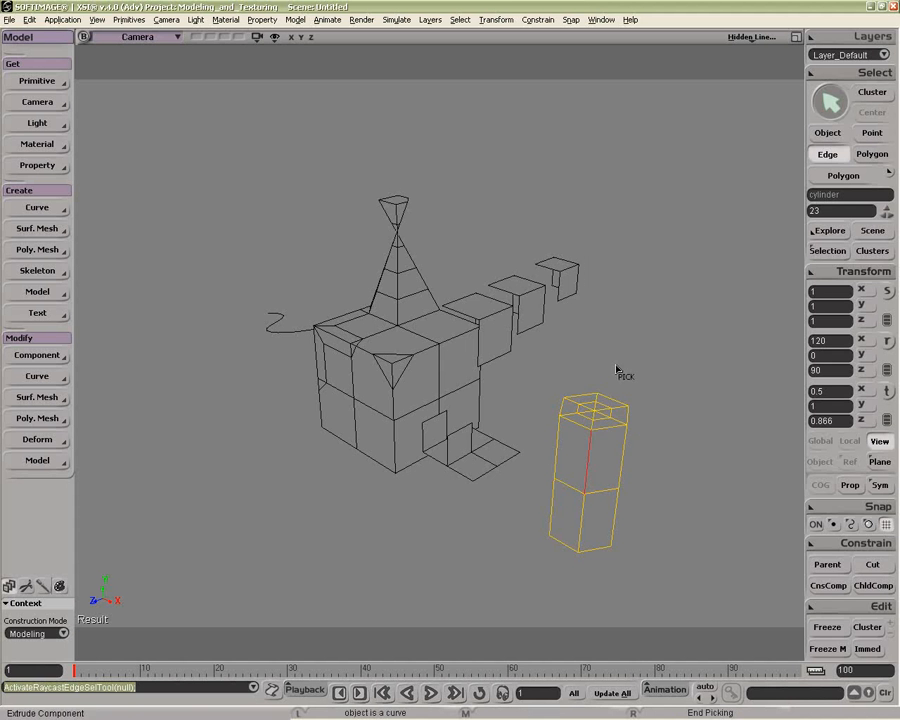
{"action": "left_click", "coordinate": [283, 313]}
Step: Set the edge extrusion's Subdivs to 10
{"action": "left_click_drag", "start_coordinate": [422, 486], "coordinate": [432, 362]}
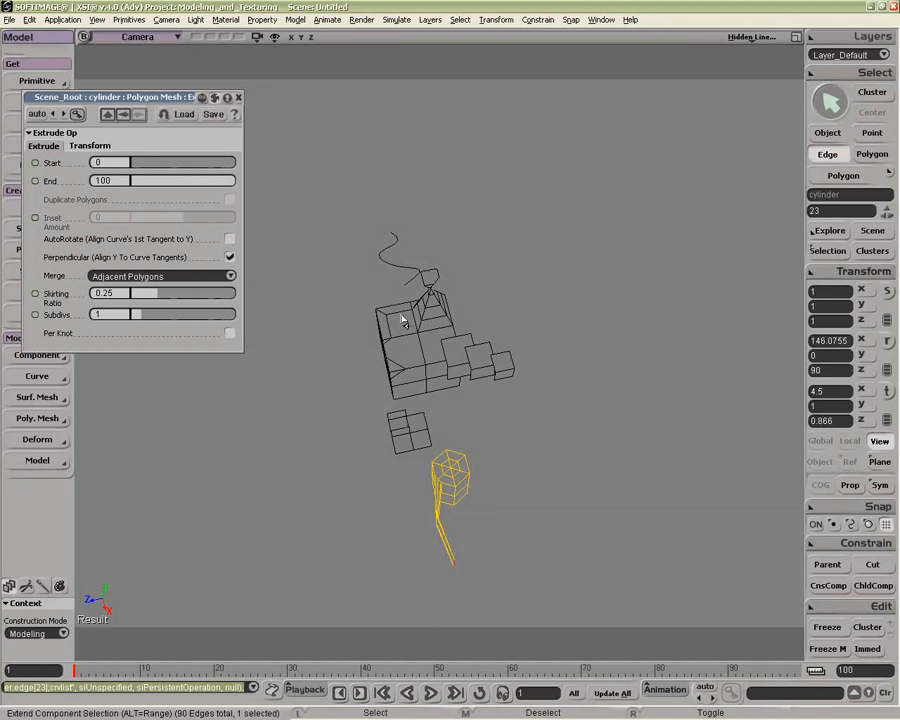
{"action": "left_click_drag", "start_coordinate": [402, 319], "coordinate": [368, 305]}
{"action": "key", "text": "space"}
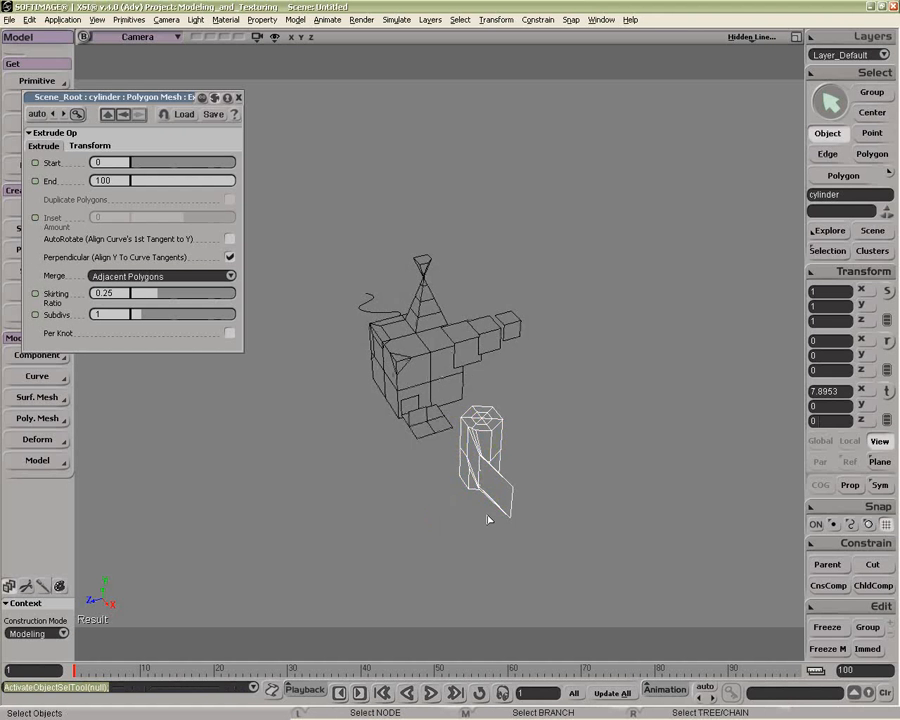
{"action": "left_click_drag", "start_coordinate": [147, 319], "coordinate": [309, 317]}
{"action": "left_click_drag", "start_coordinate": [393, 382], "coordinate": [431, 431]}
{"action": "key", "text": "space"}
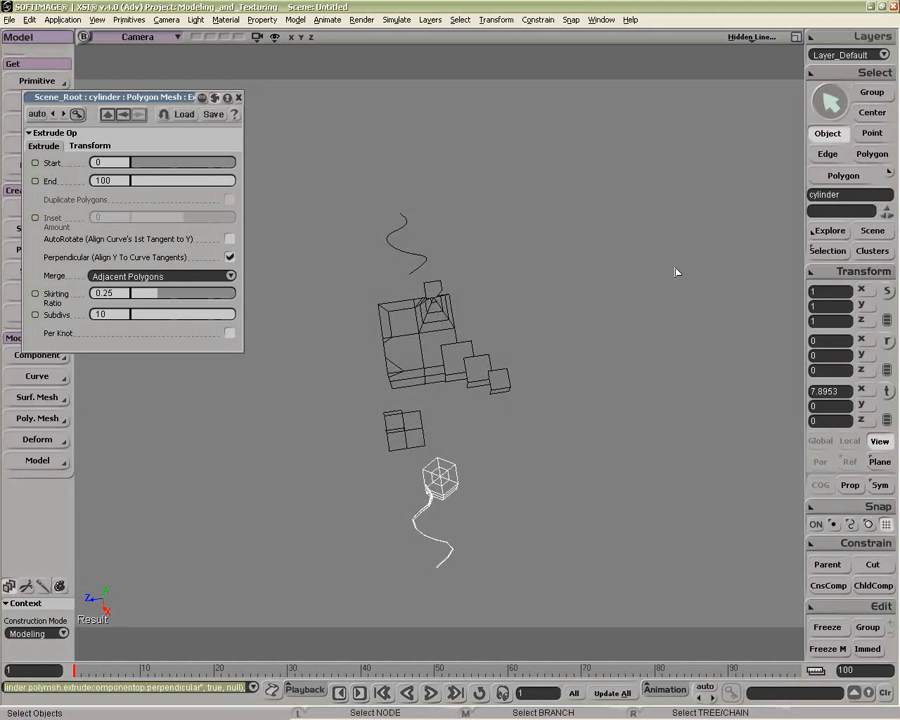
Step: Select two side polygons of the cylinder
{"action": "left_click", "coordinate": [815, 250]}
{"action": "left_click", "coordinate": [665, 302]}
{"action": "left_click", "coordinate": [667, 214]}
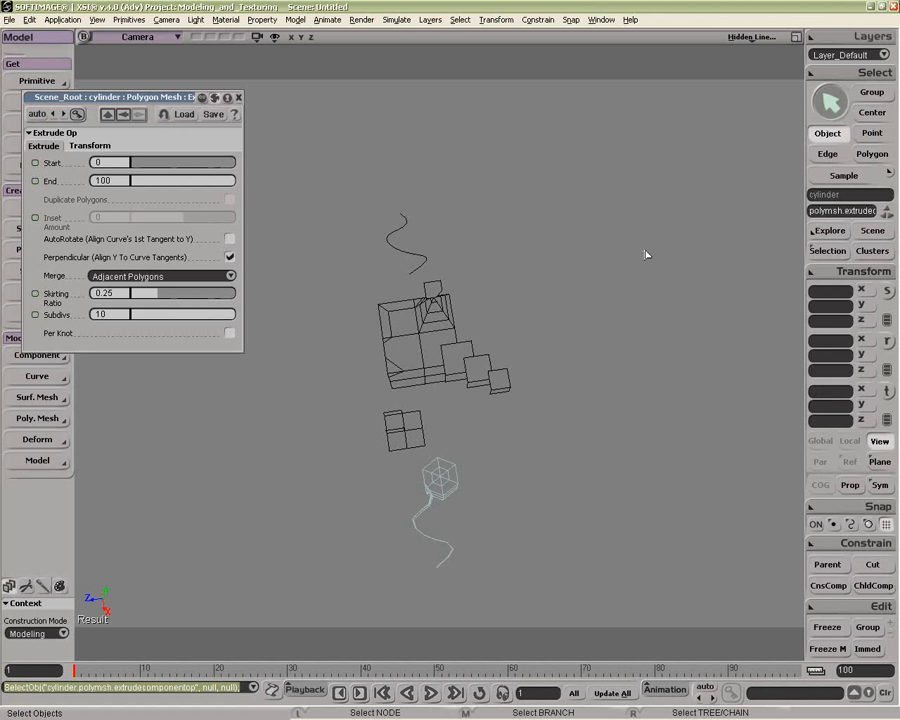
{"action": "left_click", "coordinate": [452, 479]}
{"action": "key", "text": "f"}
{"action": "key", "text": "o"}
{"action": "left_click_drag", "start_coordinate": [450, 489], "coordinate": [480, 190]}
{"action": "key", "text": "p"}
{"action": "key", "text": "u"}
{"action": "left_click", "coordinate": [508, 400]}
{"action": "key", "text": "o"}
{"action": "key", "text": "p"}
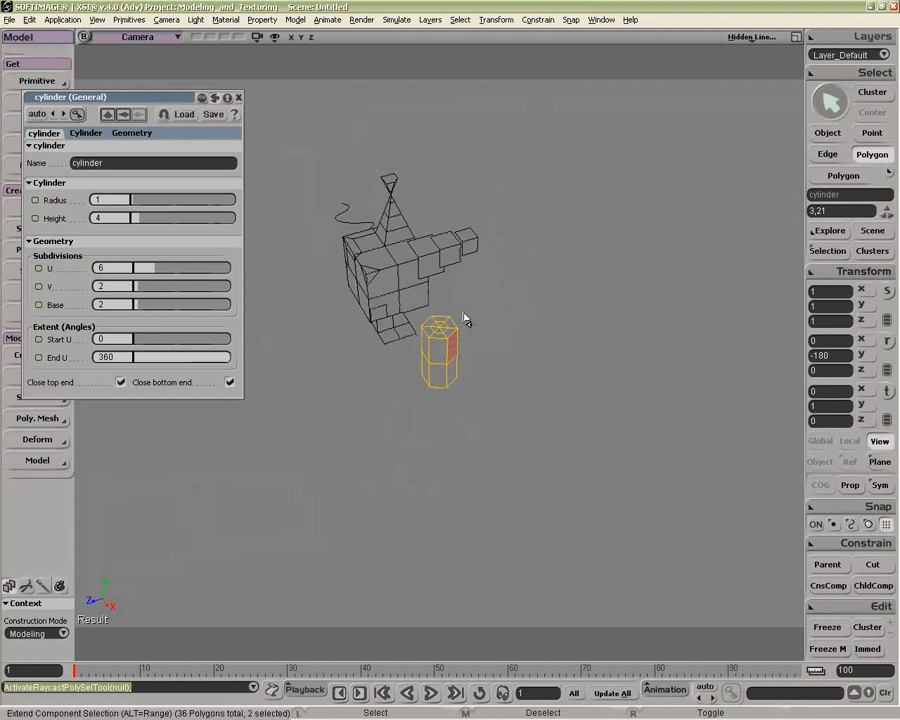
Step: Extrude the selected cylinder polygons along the curve
{"action": "right_click", "coordinate": [449, 347]}
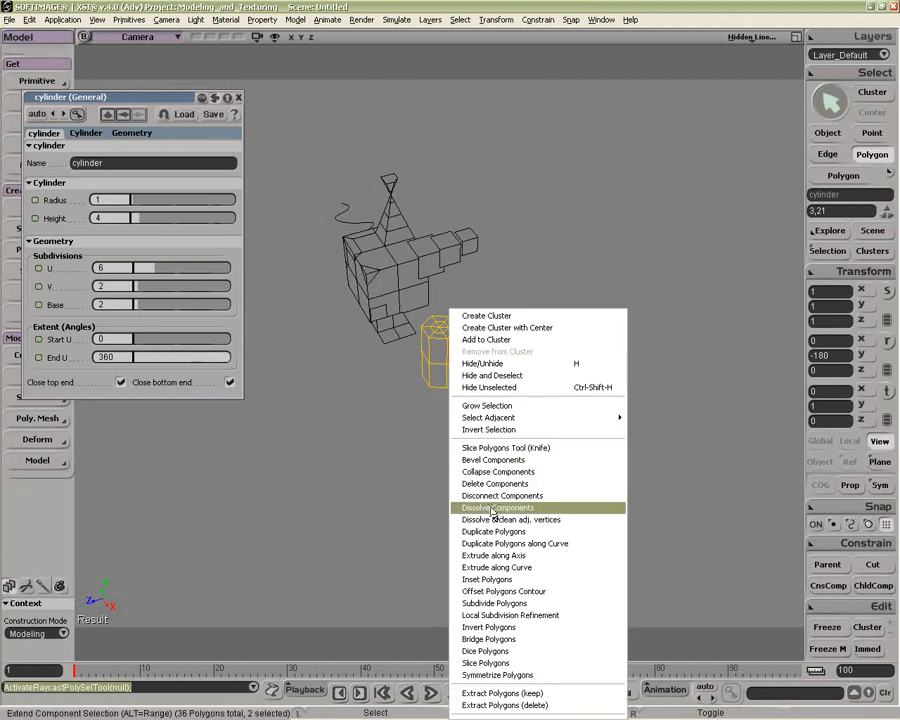
{"action": "left_click", "coordinate": [477, 512]}
{"action": "left_click", "coordinate": [344, 229]}
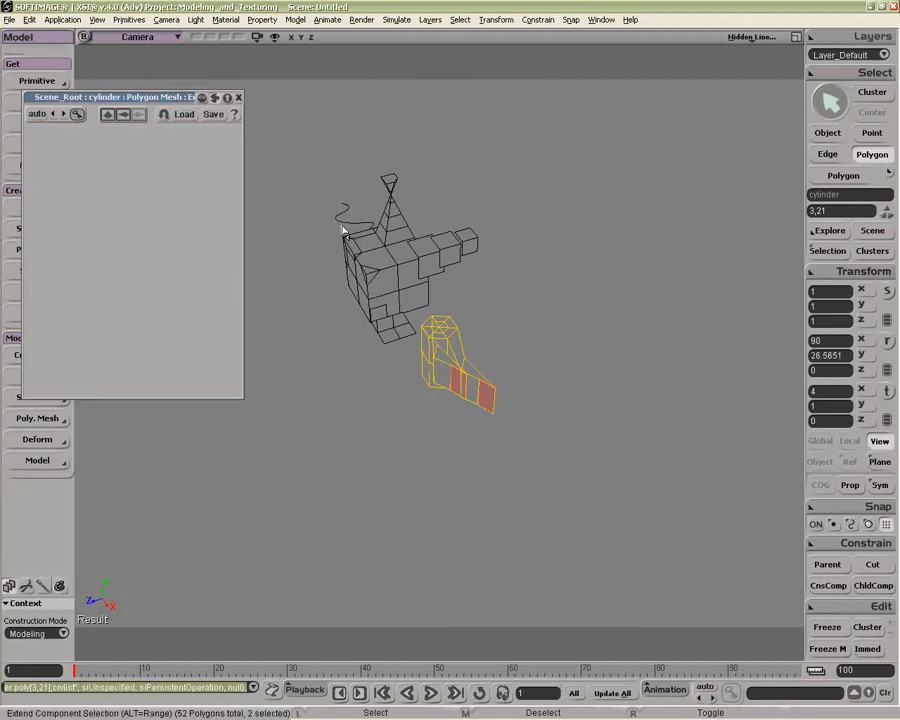
Step: Enable AutoRotate for the polygon extrusion along the curve
{"action": "left_click_drag", "start_coordinate": [417, 388], "coordinate": [411, 425]}
{"action": "left_click_drag", "start_coordinate": [411, 425], "coordinate": [381, 497]}
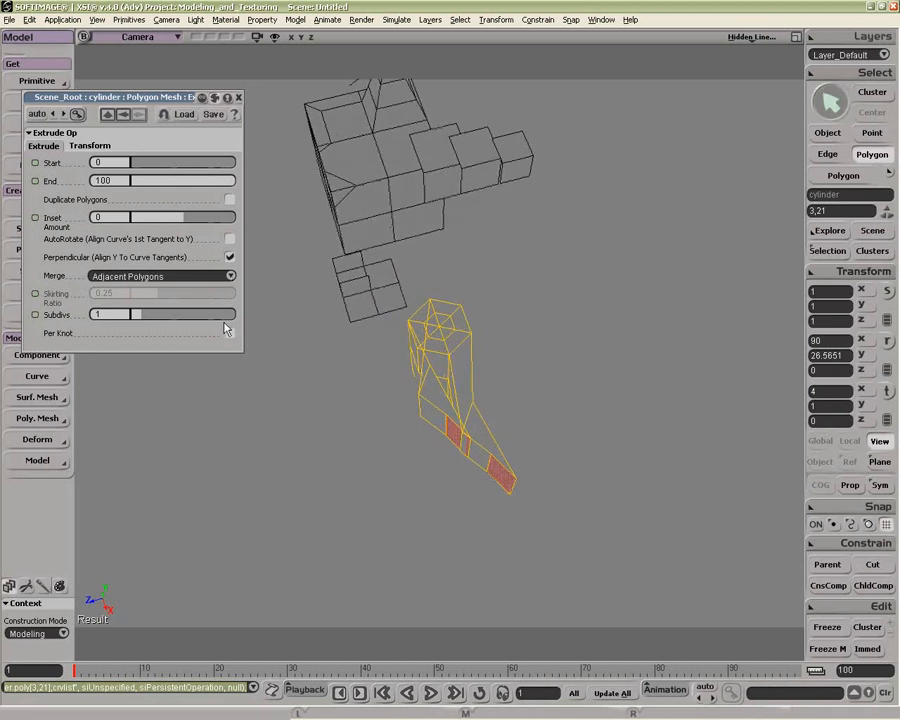
{"action": "left_click", "coordinate": [230, 240]}
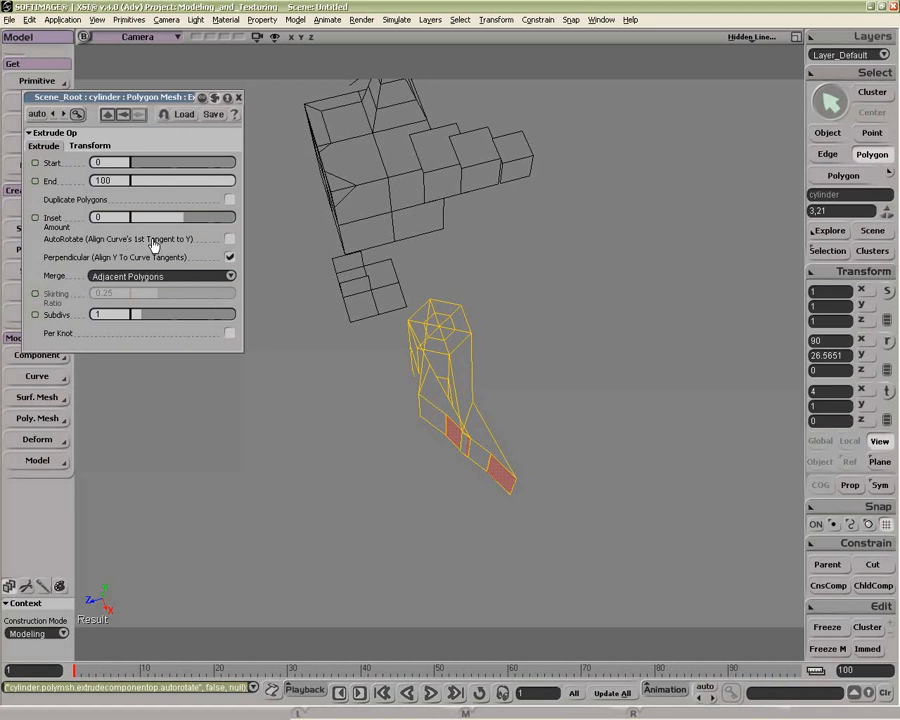
{"action": "left_click", "coordinate": [229, 240]}
{"action": "key", "text": "o"}
{"action": "left_click_drag", "start_coordinate": [446, 315], "coordinate": [432, 378]}
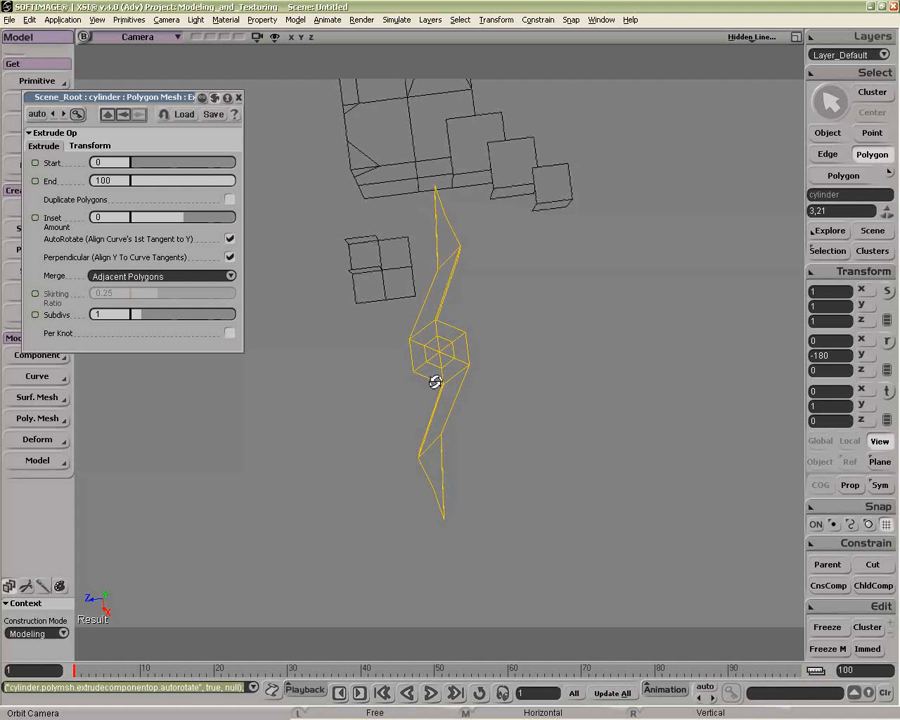
Step: Disable Perpendicular and set the extrusion's Subdivs to 10
{"action": "left_click", "coordinate": [229, 258]}
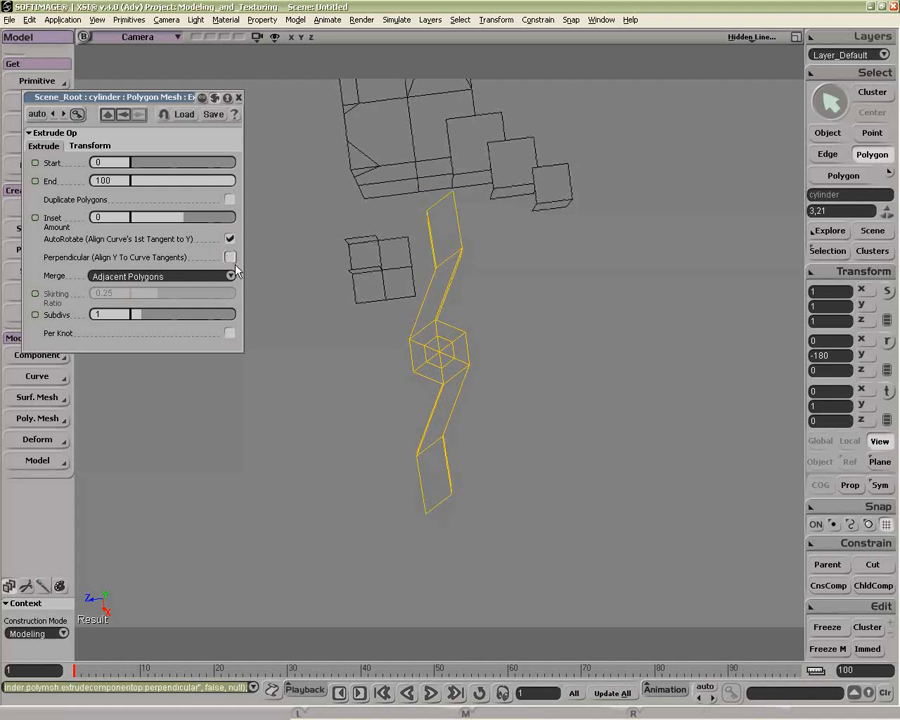
{"action": "left_click_drag", "start_coordinate": [143, 319], "coordinate": [236, 318]}
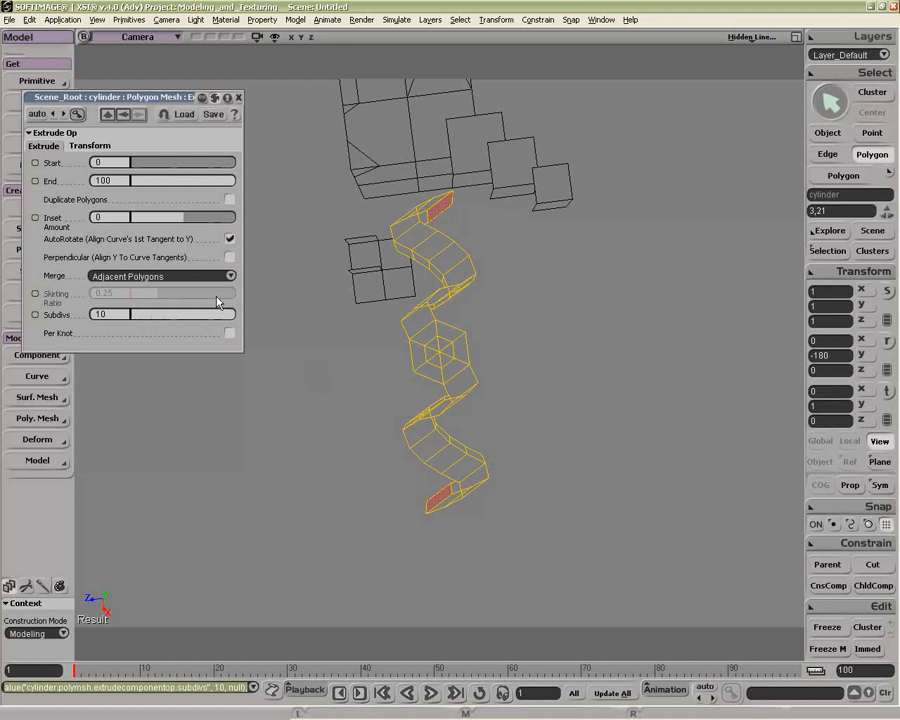
Step: Try the All merge option, then set the extrusion's Merge to None (per polygon) and Inset Amount to 0.541
{"action": "left_click", "coordinate": [197, 278]}
{"action": "left_click", "coordinate": [196, 279]}
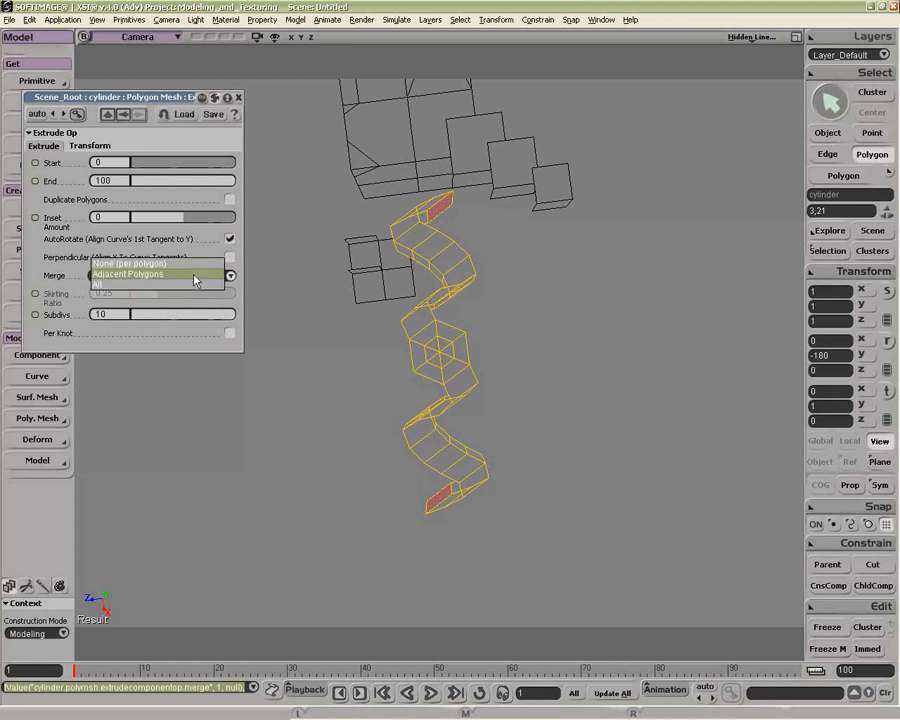
{"action": "left_click", "coordinate": [185, 286]}
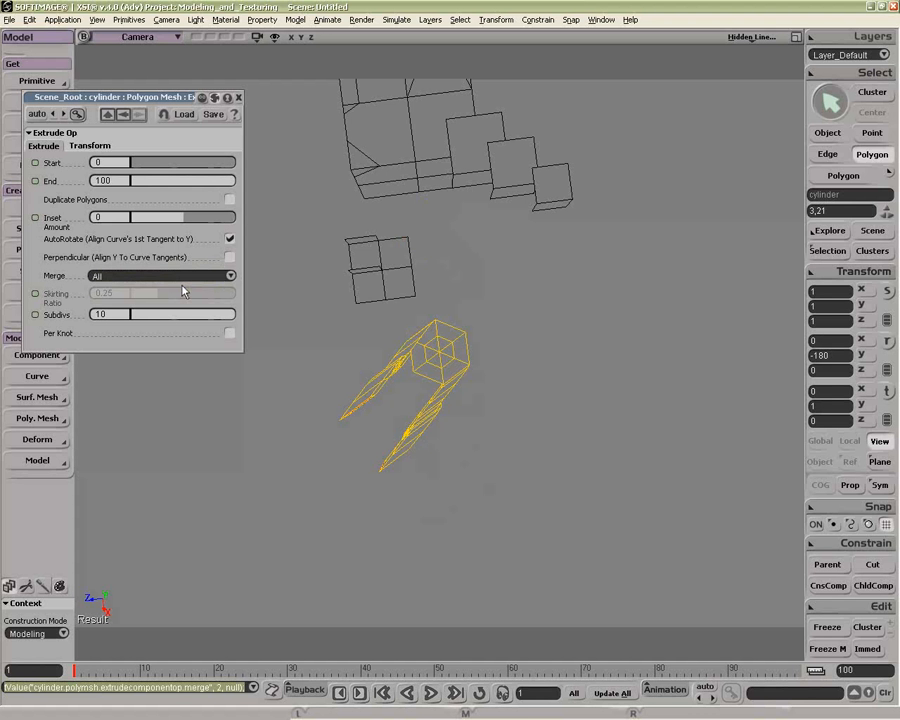
{"action": "left_click", "coordinate": [185, 277]}
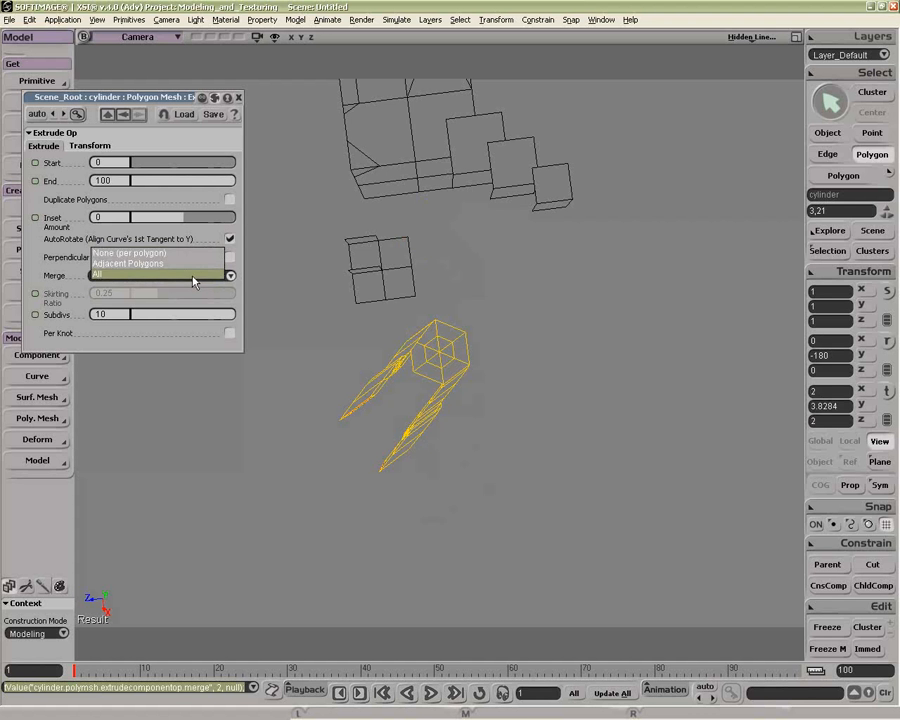
{"action": "left_click", "coordinate": [188, 256]}
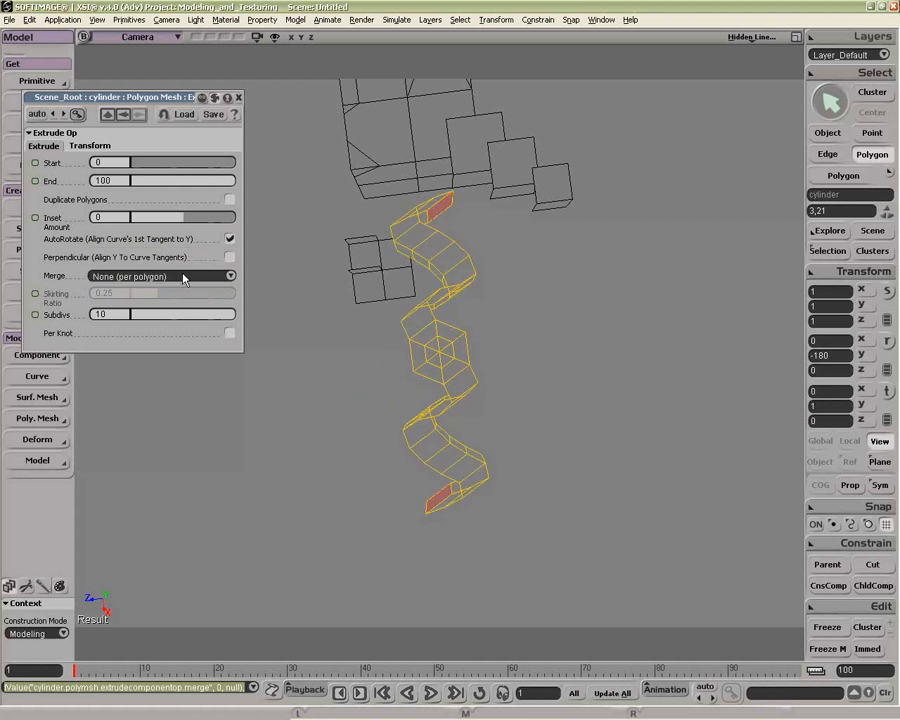
{"action": "left_click", "coordinate": [176, 277]}
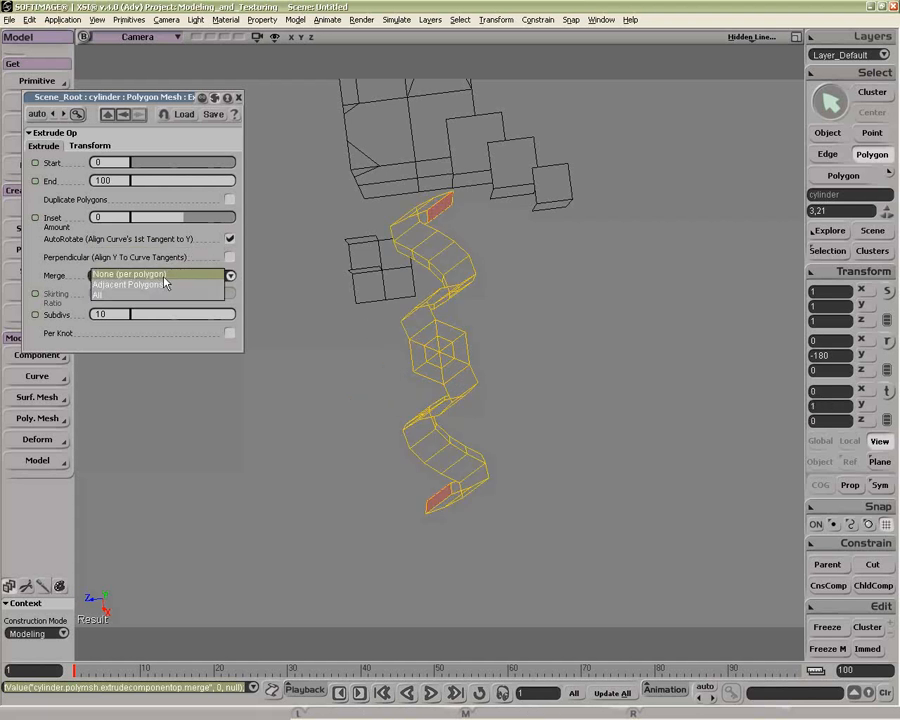
{"action": "left_click", "coordinate": [176, 275]}
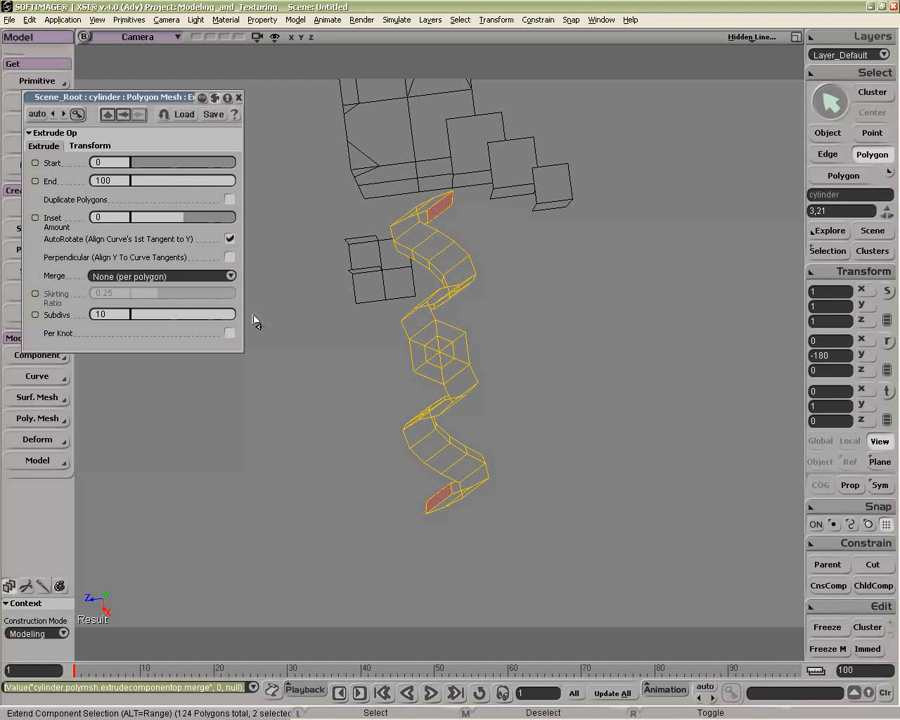
{"action": "left_click_drag", "start_coordinate": [238, 218], "coordinate": [212, 218]}
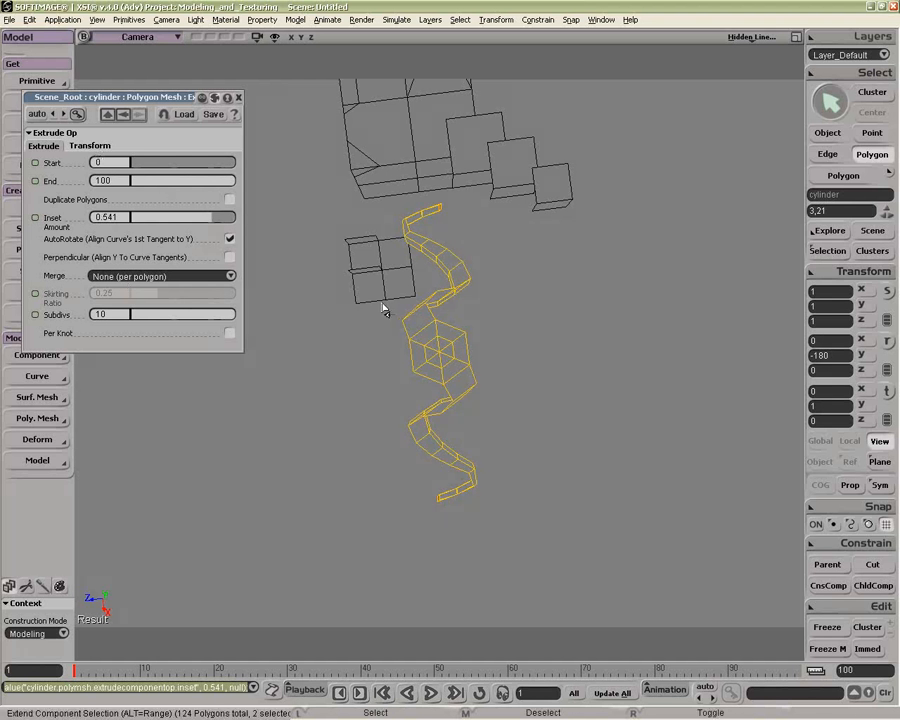
Step: Reshape the extrusion curve in the Top view by moving two of its control points
{"action": "left_click", "coordinate": [138, 40]}
{"action": "left_click", "coordinate": [164, 113]}
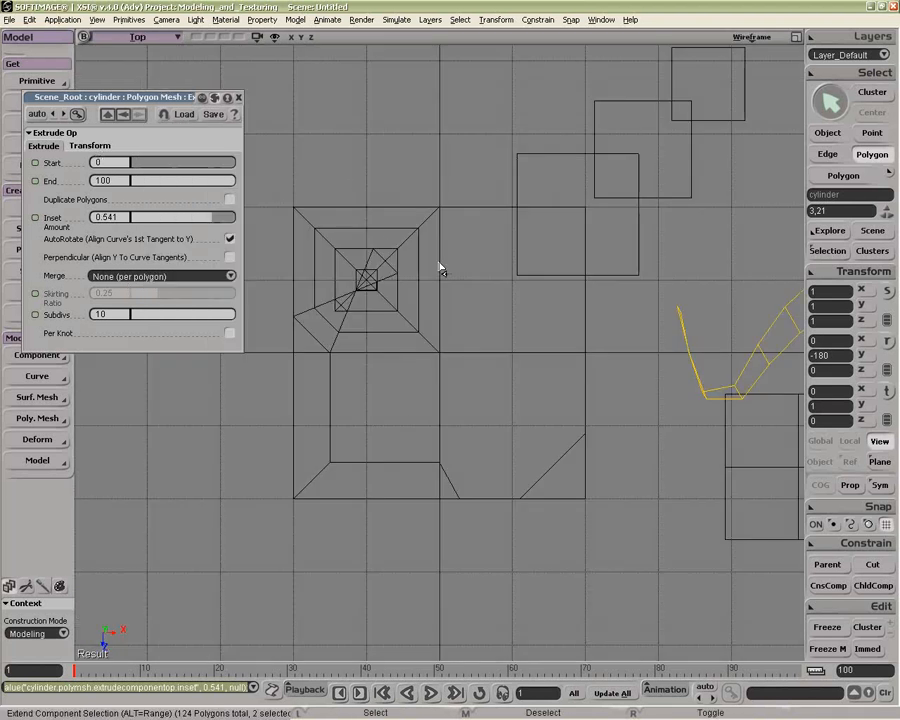
{"action": "key", "text": "a"}
{"action": "key", "text": "z"}
{"action": "left_click_drag", "start_coordinate": [365, 312], "coordinate": [431, 316]}
{"action": "right_click_drag", "start_coordinate": [431, 316], "coordinate": [368, 334]}
{"action": "key", "text": "space"}
{"action": "left_click_drag", "start_coordinate": [331, 370], "coordinate": [341, 387]}
{"action": "left_click", "coordinate": [238, 97]}
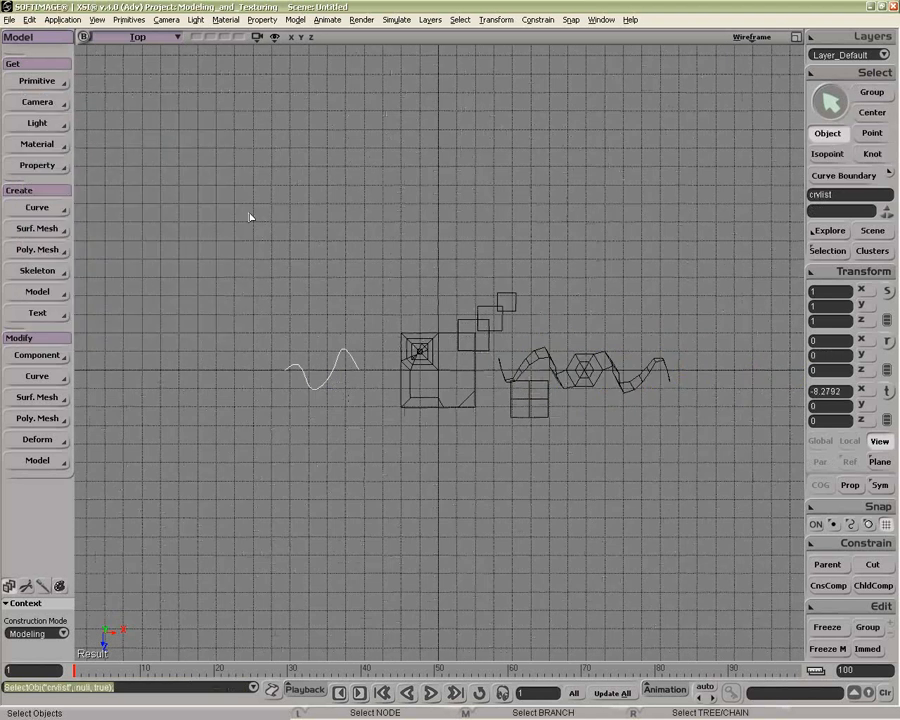
{"action": "key", "text": "v"}
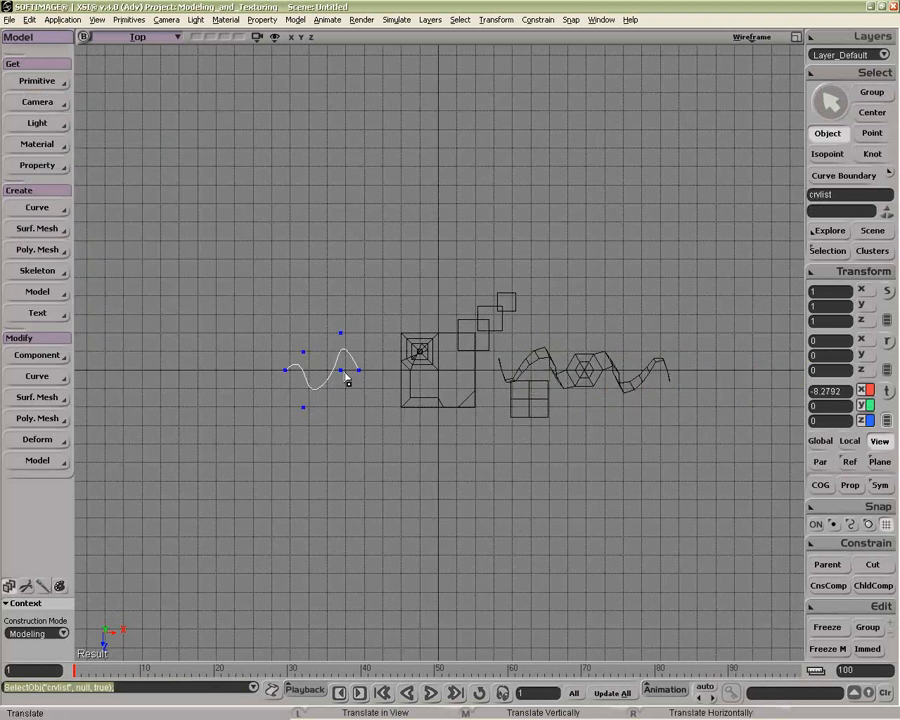
{"action": "left_click_drag", "start_coordinate": [306, 409], "coordinate": [367, 377]}
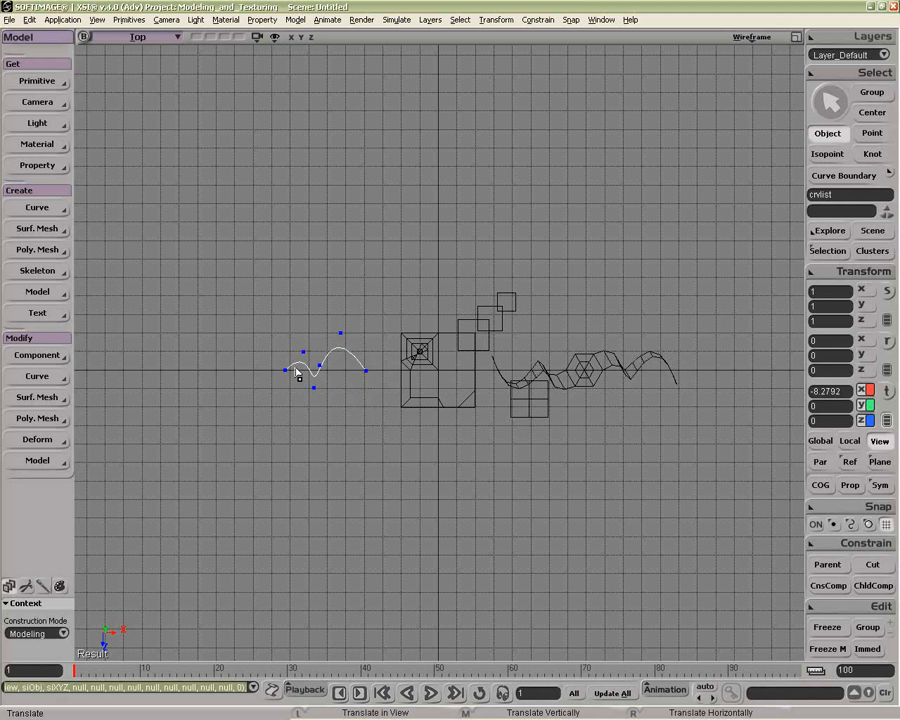
{"action": "left_click_drag", "start_coordinate": [286, 372], "coordinate": [248, 355]}
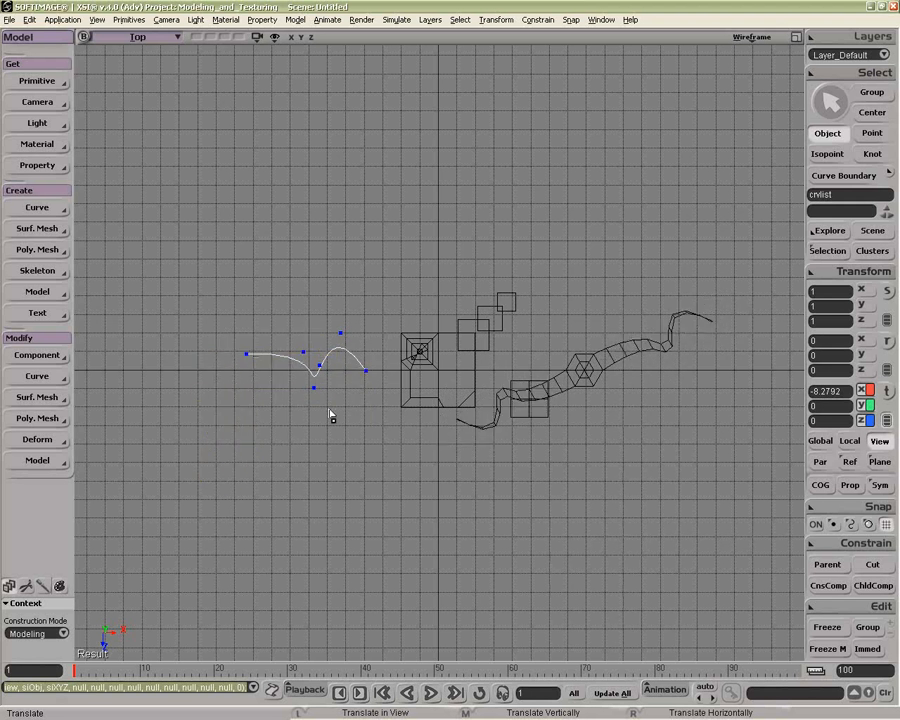
Step: Select all of the curve's points and rotate them to reorient the curve and its extrusion
{"action": "key", "text": "c"}
{"action": "left_click_drag", "start_coordinate": [364, 402], "coordinate": [347, 392]}
{"action": "left_click_drag", "start_coordinate": [327, 343], "coordinate": [334, 395]}
{"action": "key", "text": "t"}
{"action": "left_click_drag", "start_coordinate": [199, 279], "coordinate": [372, 394]}
{"action": "key", "text": "v"}
{"action": "key", "text": "c"}
{"action": "key", "text": "t"}
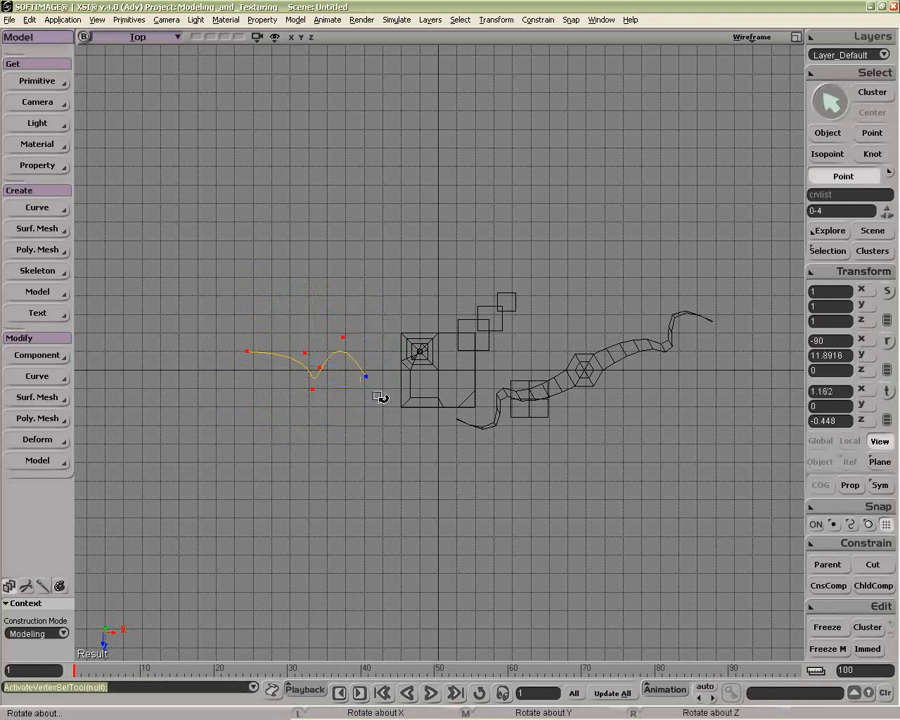
{"action": "key", "text": "c"}
{"action": "left_click_drag", "start_coordinate": [375, 395], "coordinate": [526, 434]}
Step: Select the cylinder, frame it in the camera view, and switch to polygon selection
{"action": "key", "text": "z"}
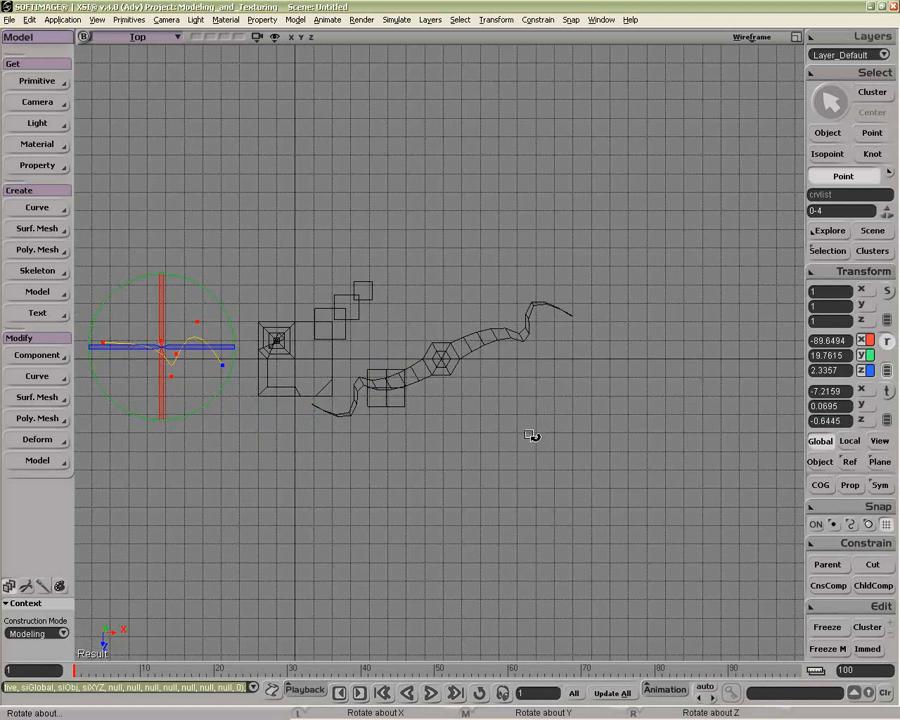
{"action": "scroll", "coordinate": [529, 345], "scroll_direction": "up", "scroll_amount": 3}
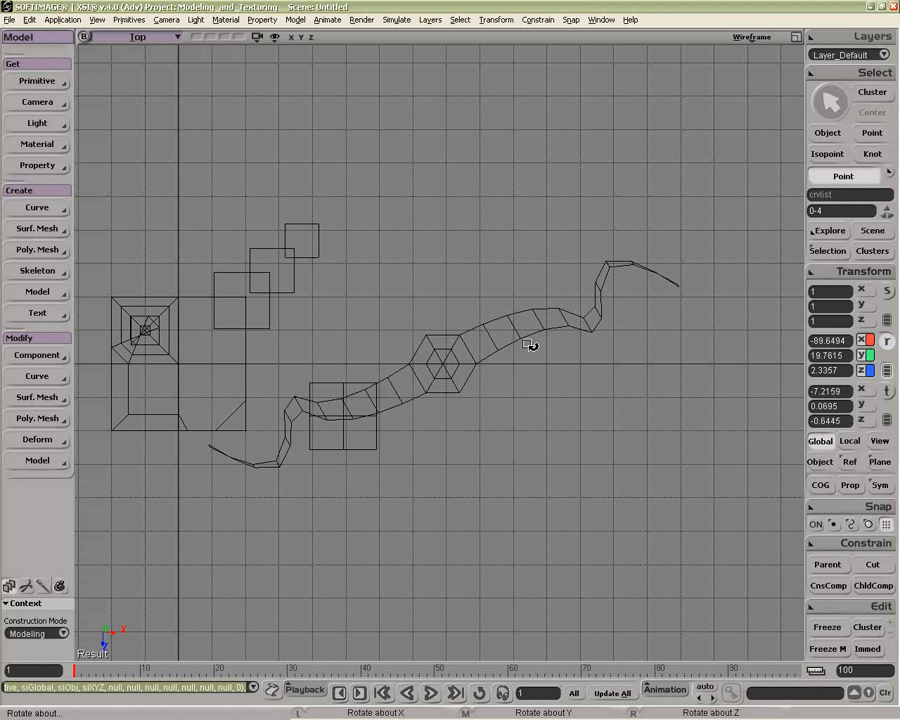
{"action": "key", "text": "space"}
{"action": "left_click", "coordinate": [530, 345]}
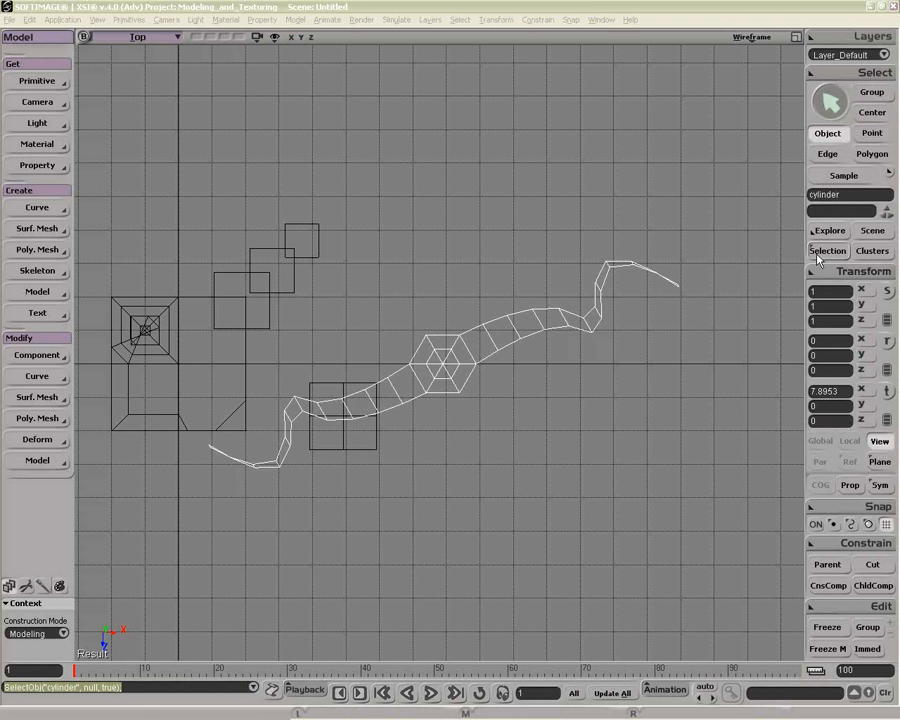
{"action": "key", "text": "space"}
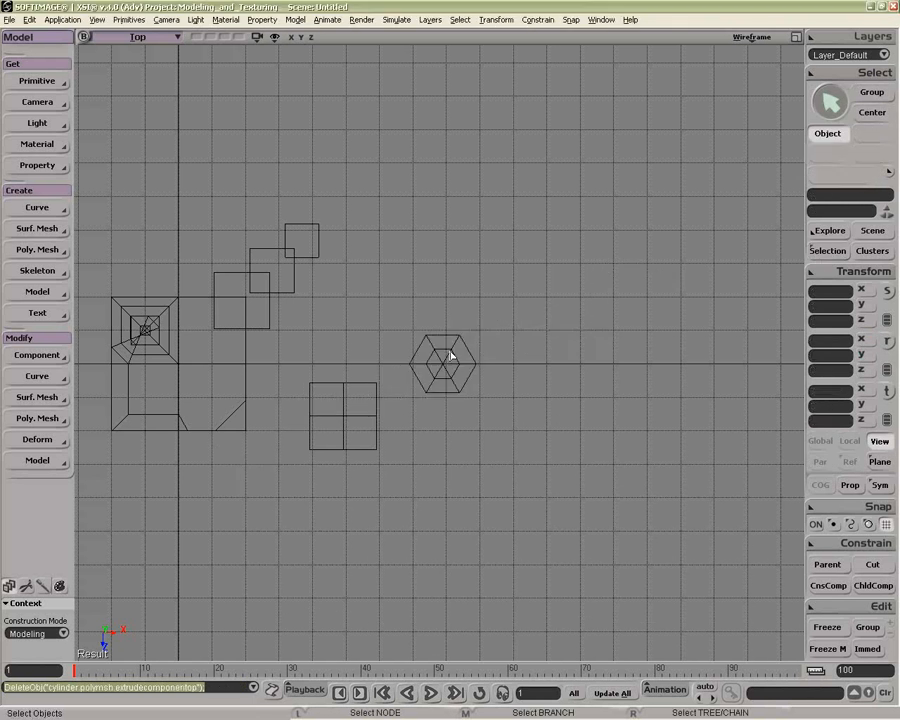
{"action": "left_click", "coordinate": [449, 354]}
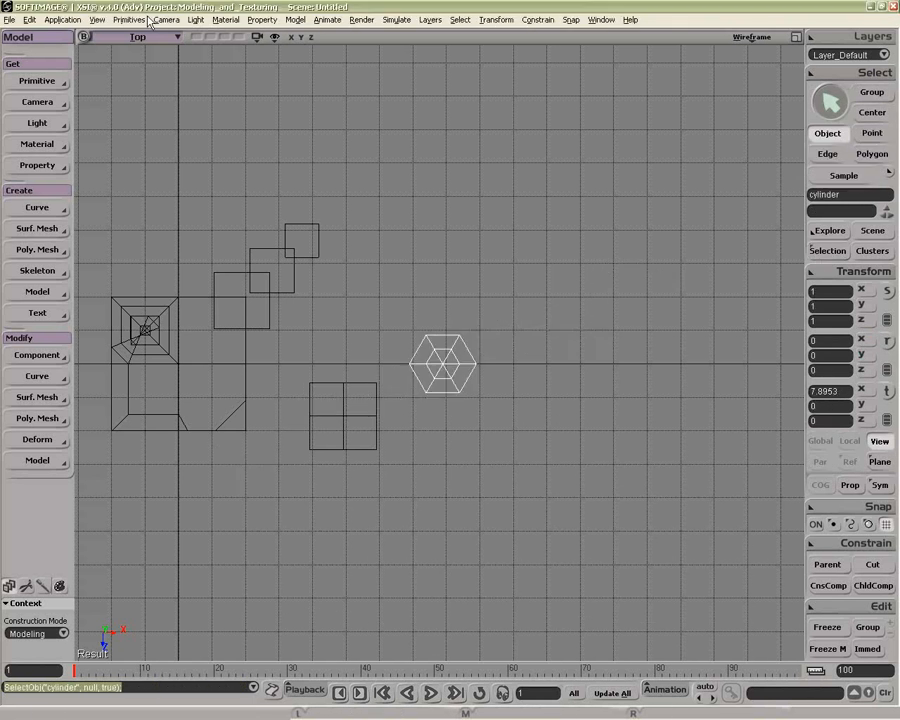
{"action": "middle_click", "coordinate": [149, 40]}
{"action": "key", "text": "f"}
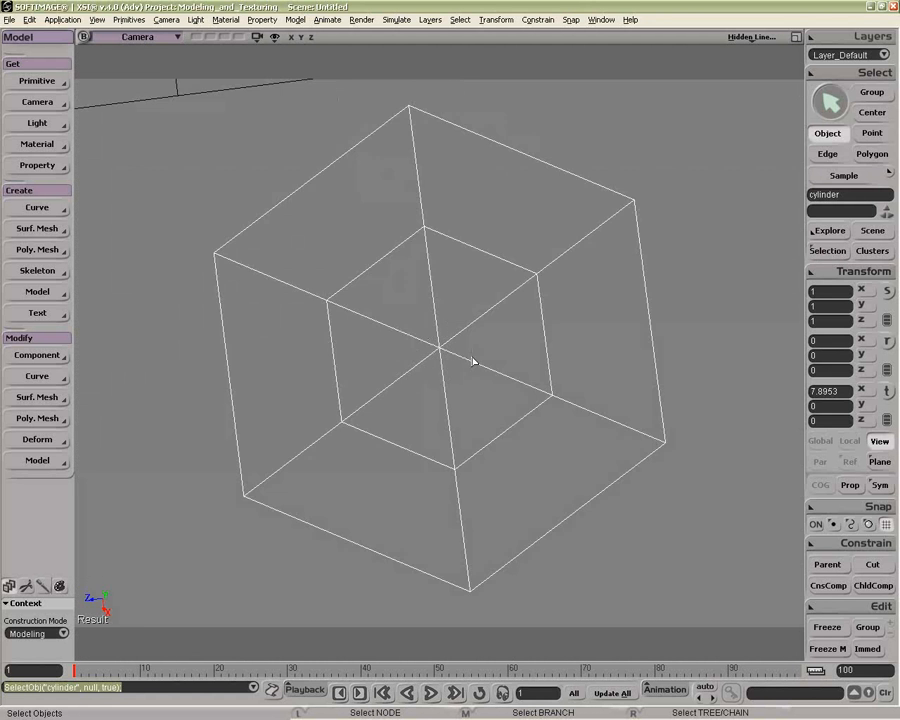
{"action": "right_click_drag", "start_coordinate": [473, 361], "coordinate": [454, 343]}
{"action": "middle_click_drag", "start_coordinate": [454, 343], "coordinate": [478, 249]}
{"action": "key", "text": "u"}
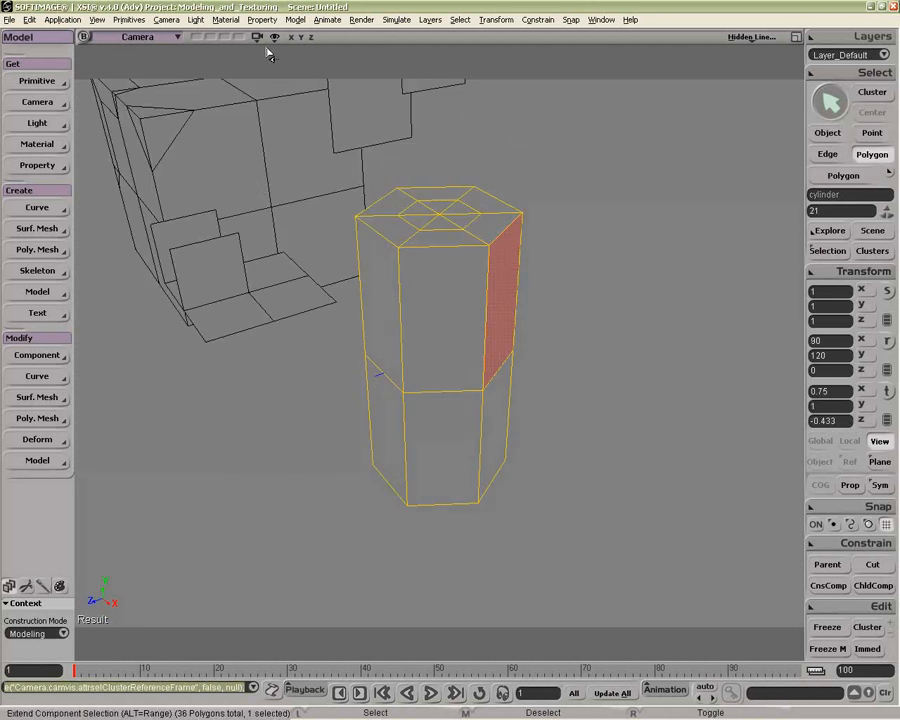
Step: Turn on Cluster Reference Frame display and turn off Cluster Reference Frame Info in the camera visibility options
{"action": "left_click", "coordinate": [275, 38]}
{"action": "left_click", "coordinate": [293, 592]}
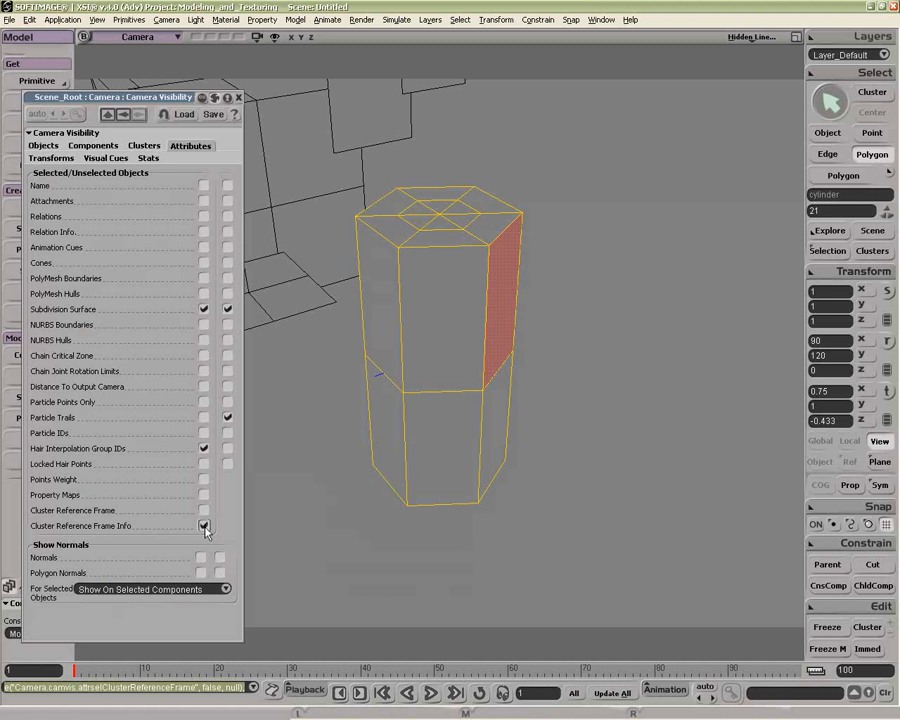
{"action": "left_click", "coordinate": [204, 510]}
{"action": "left_click", "coordinate": [204, 526]}
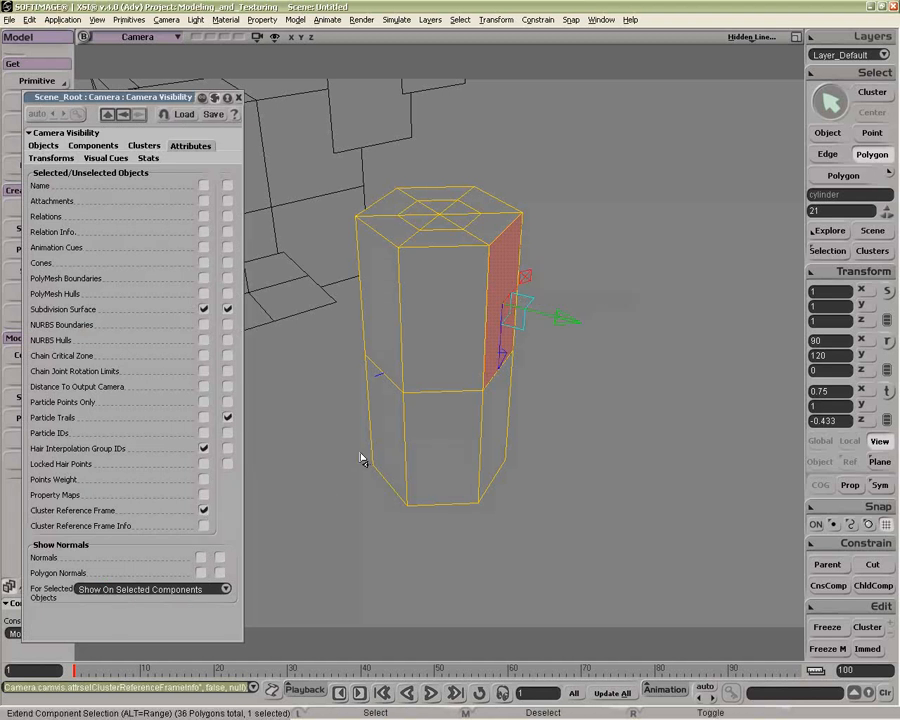
{"action": "left_click", "coordinate": [238, 97]}
Step: Examine the selected polygon's reference frame from several angles, then frame the whole scene
{"action": "key", "text": "o"}
{"action": "left_click_drag", "start_coordinate": [496, 320], "coordinate": [519, 316]}
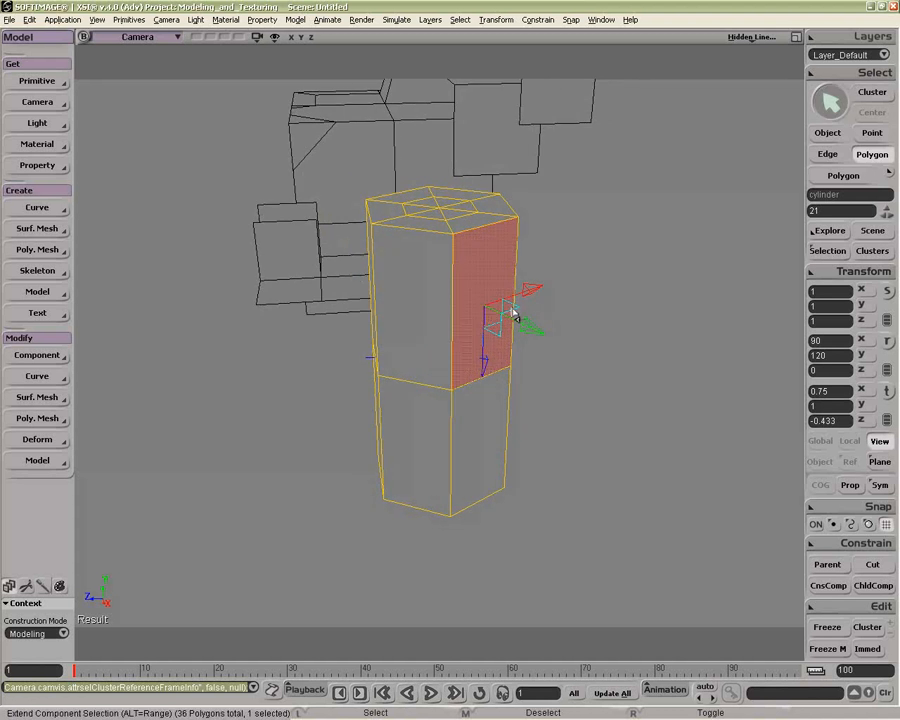
{"action": "key", "text": "o"}
{"action": "middle_click_drag", "start_coordinate": [484, 327], "coordinate": [406, 328]}
{"action": "middle_click", "coordinate": [478, 321]}
{"action": "left_click", "coordinate": [440, 315]}
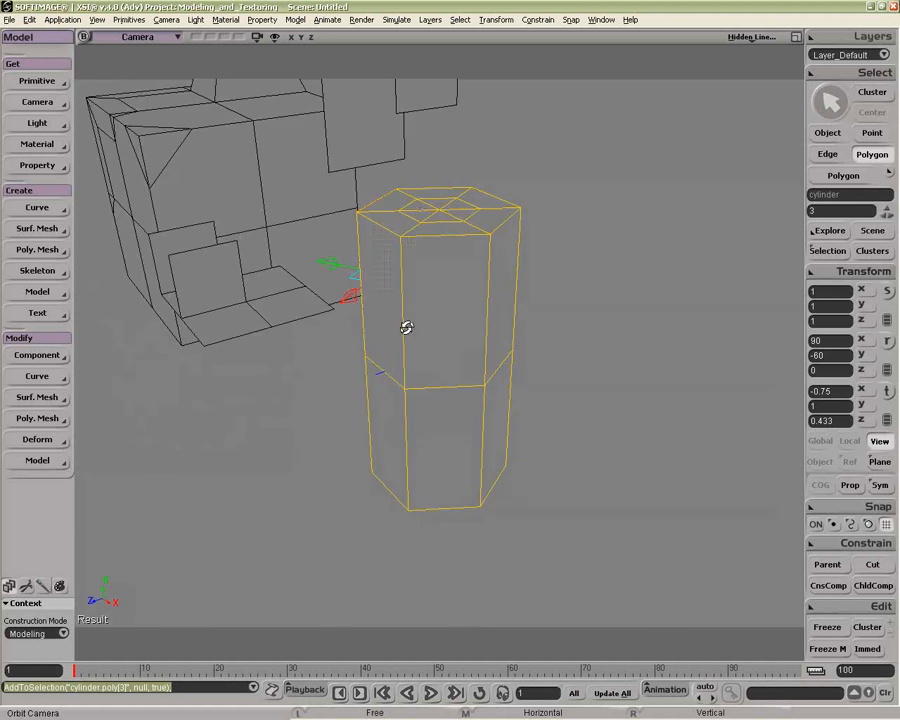
{"action": "left_click", "coordinate": [502, 320], "text": "shift"}
{"action": "middle_click_drag", "start_coordinate": [502, 320], "coordinate": [552, 325]}
{"action": "left_click", "coordinate": [416, 324], "text": "ctrl+shift"}
{"action": "middle_click_drag", "start_coordinate": [431, 318], "coordinate": [310, 318]}
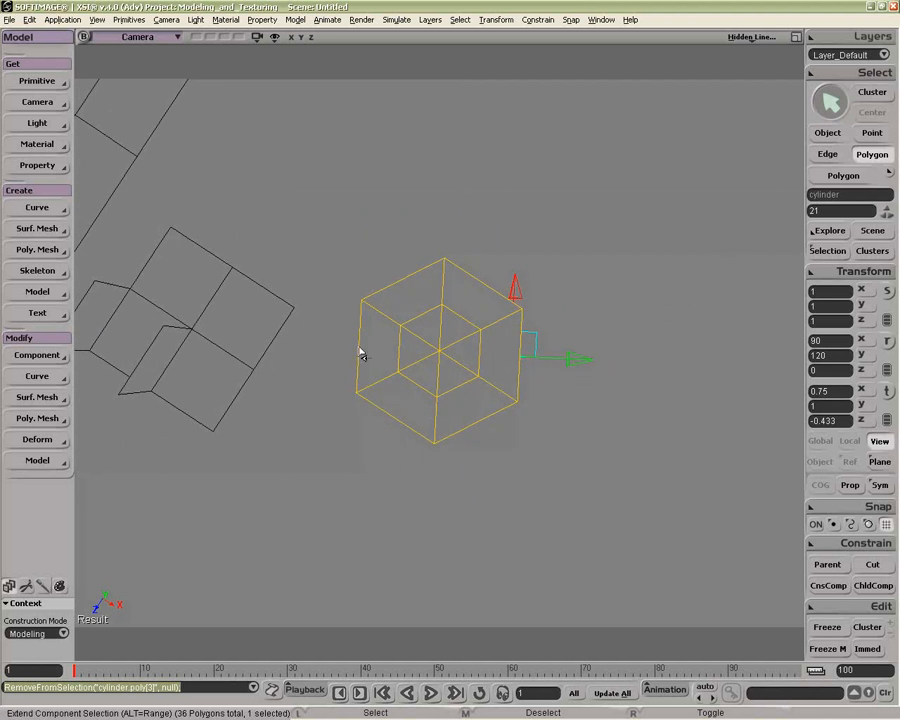
{"action": "left_click_drag", "start_coordinate": [524, 355], "coordinate": [478, 365]}
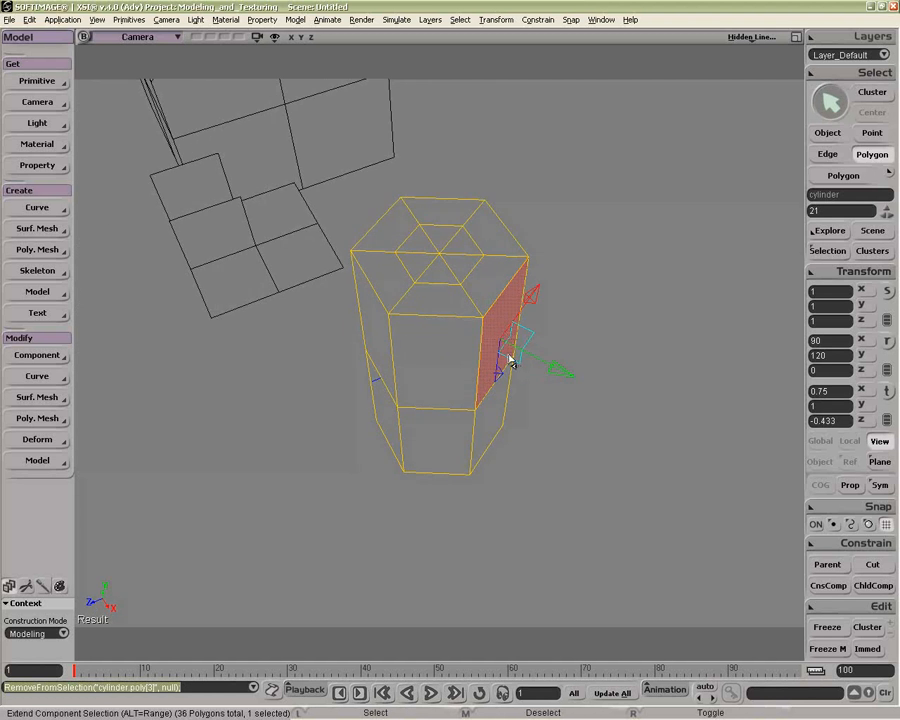
{"action": "left_click_drag", "start_coordinate": [488, 368], "coordinate": [484, 325]}
{"action": "key", "text": "ctrl+z"}
{"action": "key", "text": "p"}
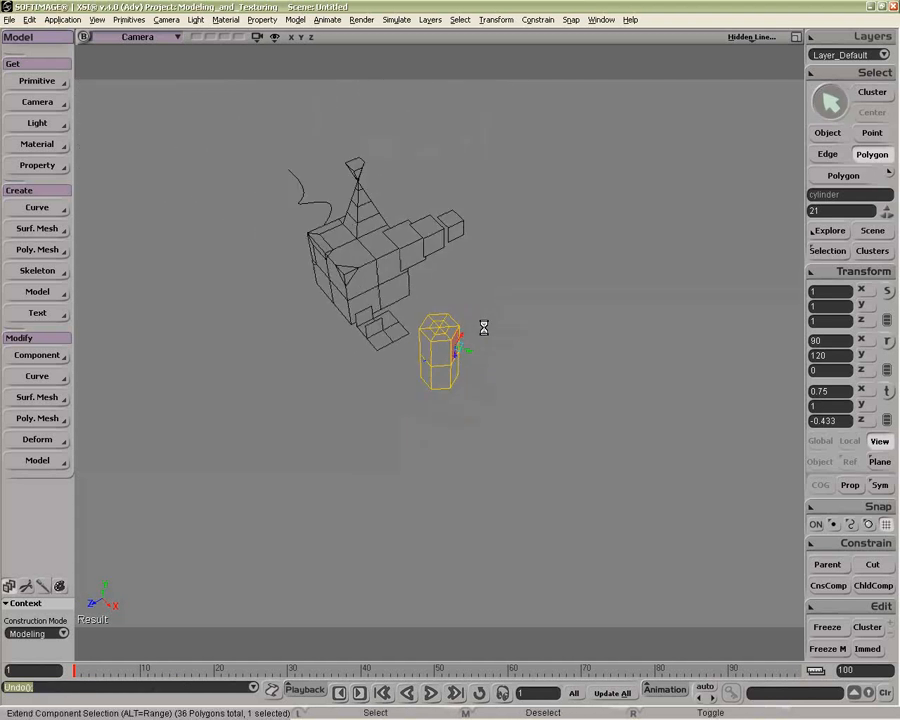
{"action": "key", "text": "space"}
{"action": "key", "text": "a"}
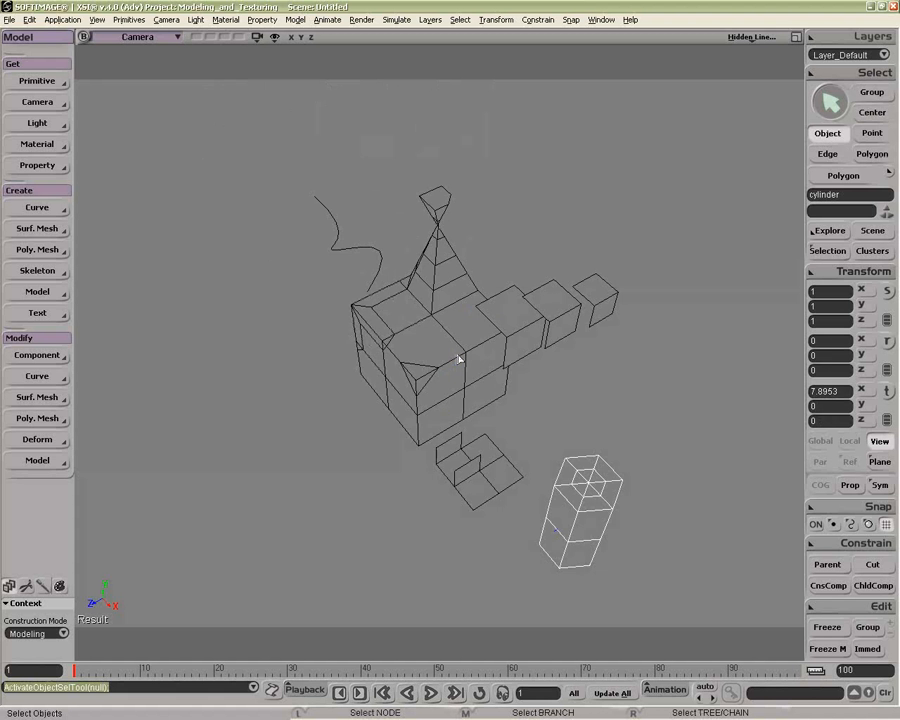